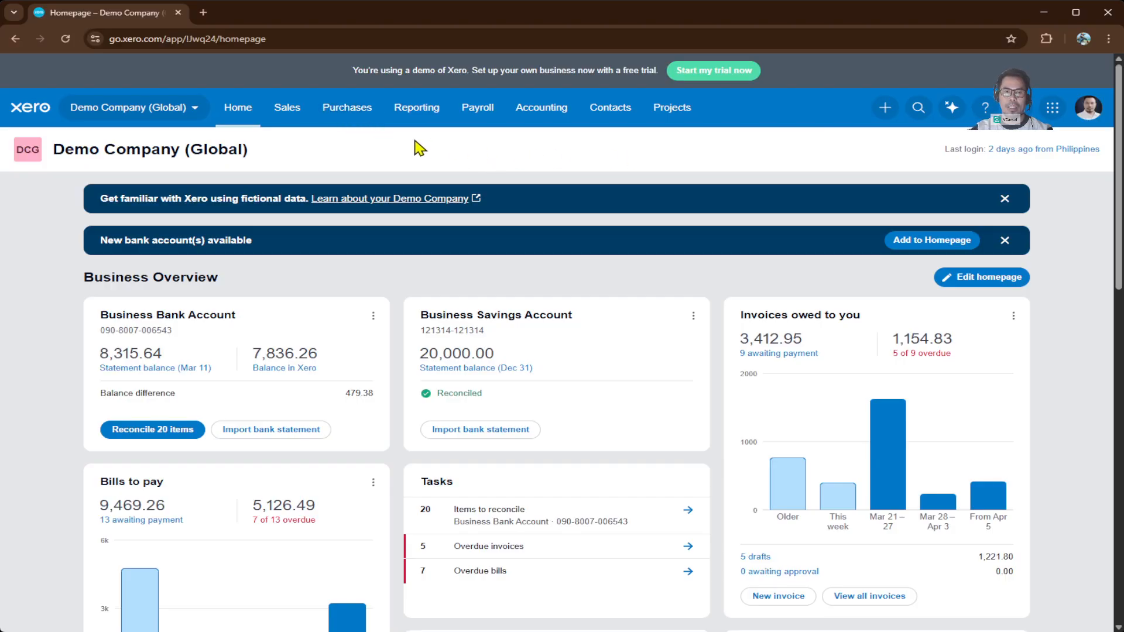
- Open the list of sales invoices
click(288, 112)
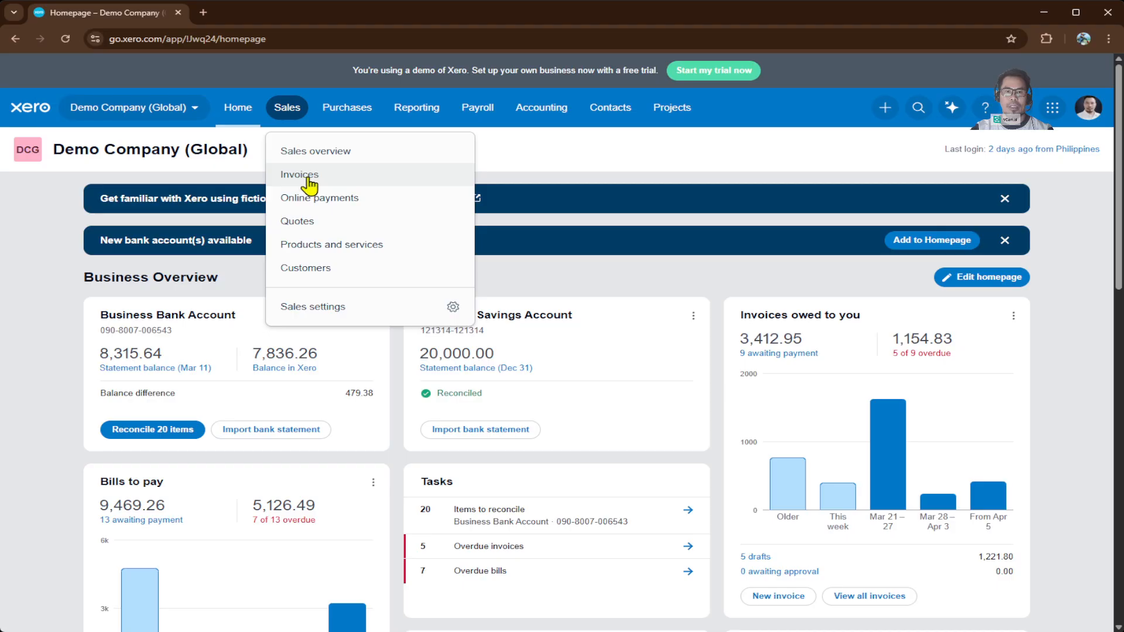
click(346, 180)
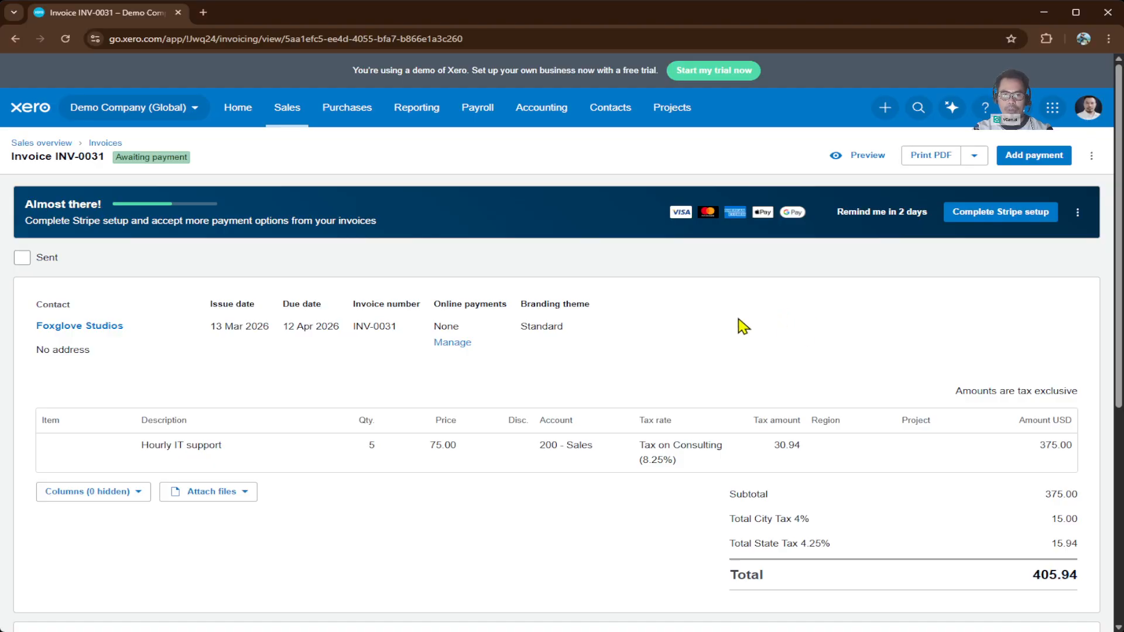
- Examine the Foxglove Studios invoice's issue date and its line item's description, quantity and price
drag(211, 326, 273, 336)
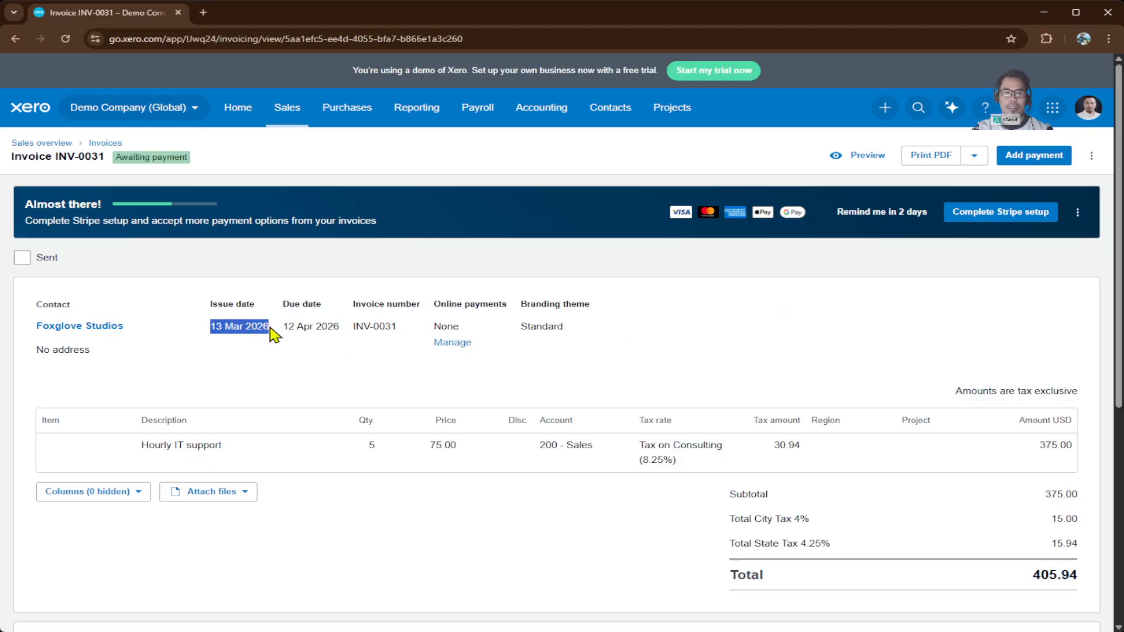
click(275, 345)
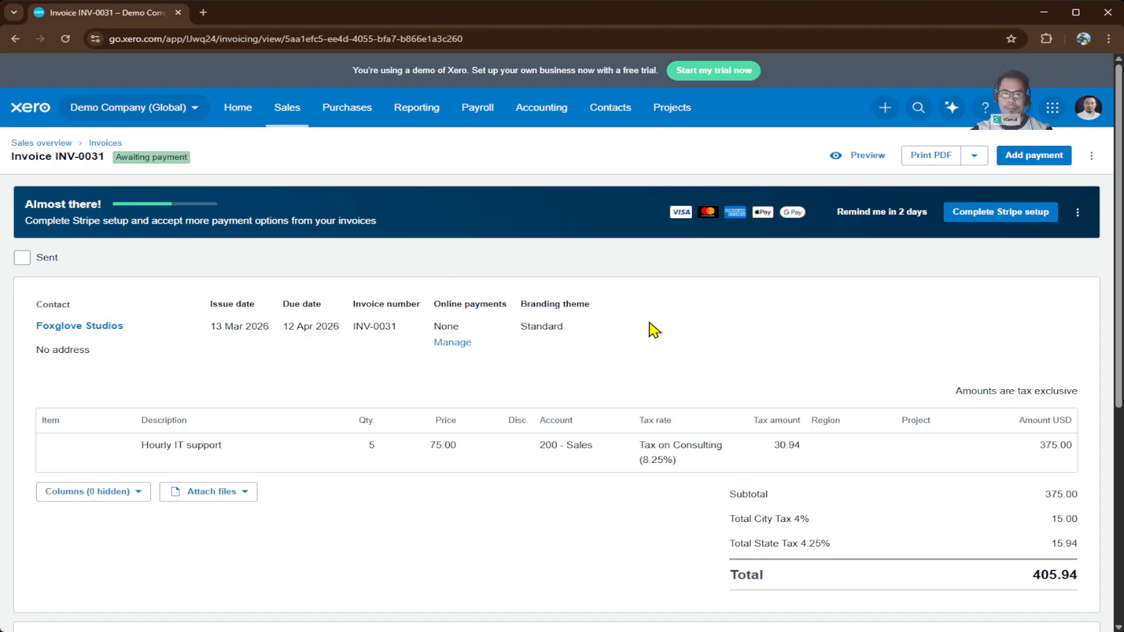
scroll(654, 331, down, 1)
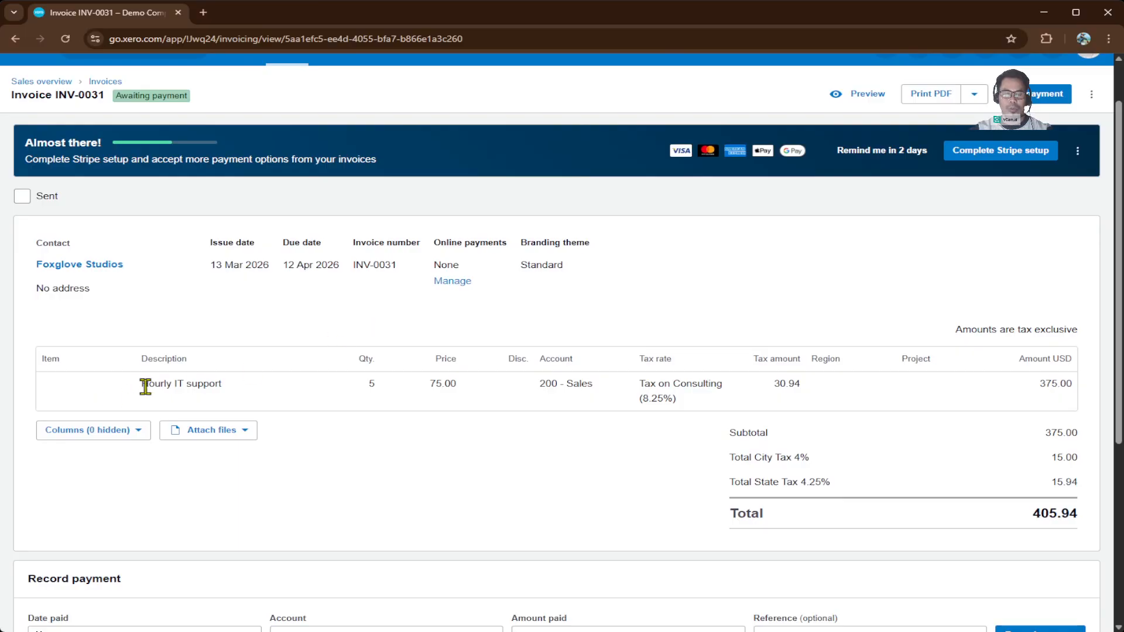
drag(155, 383, 291, 394)
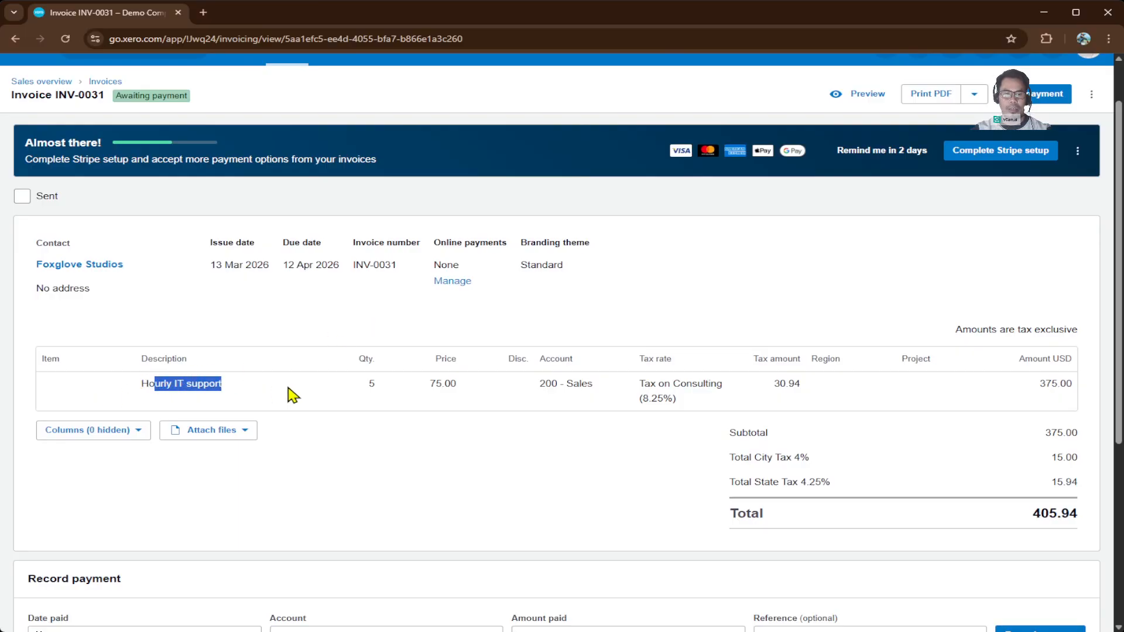
click(292, 395)
drag(136, 391, 291, 395)
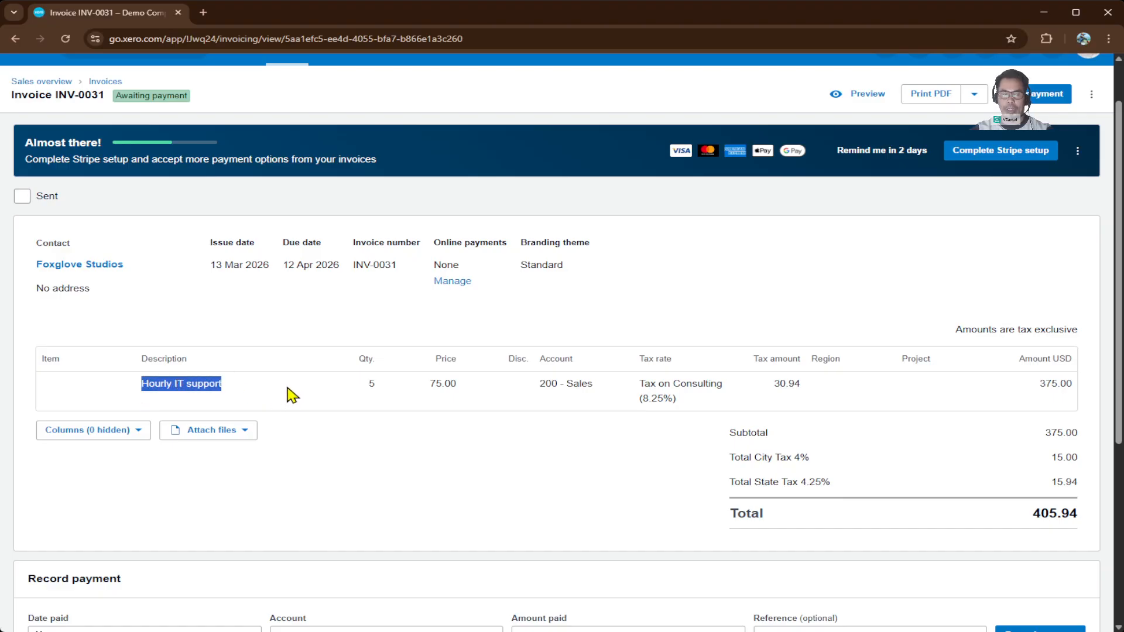
click(284, 396)
drag(364, 389, 443, 386)
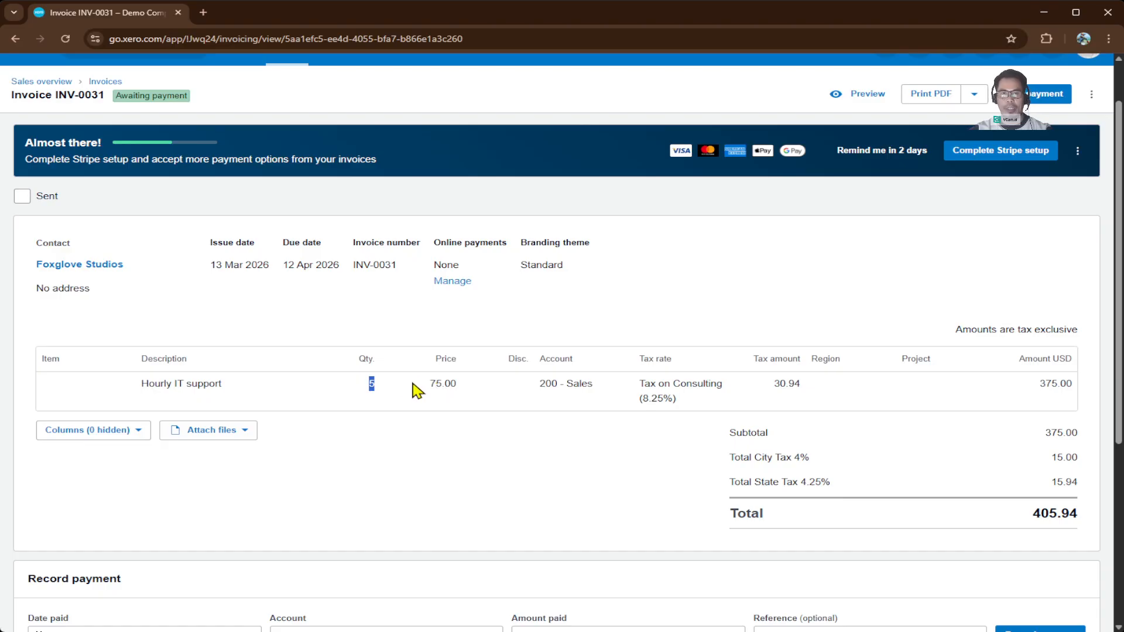
click(443, 383)
drag(431, 389, 521, 394)
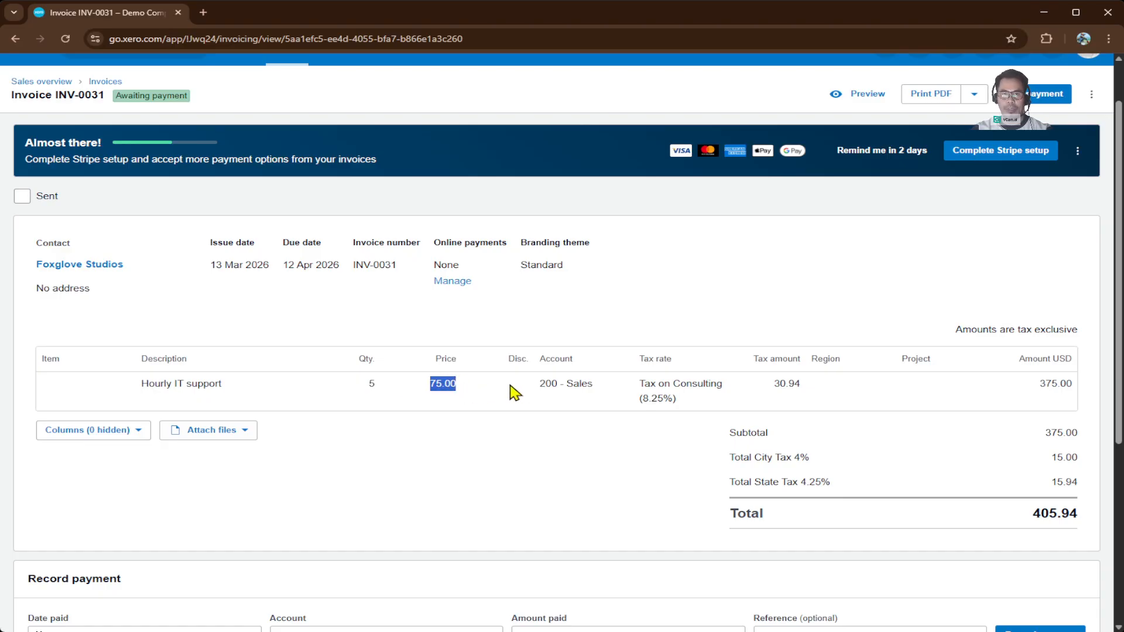
click(499, 386)
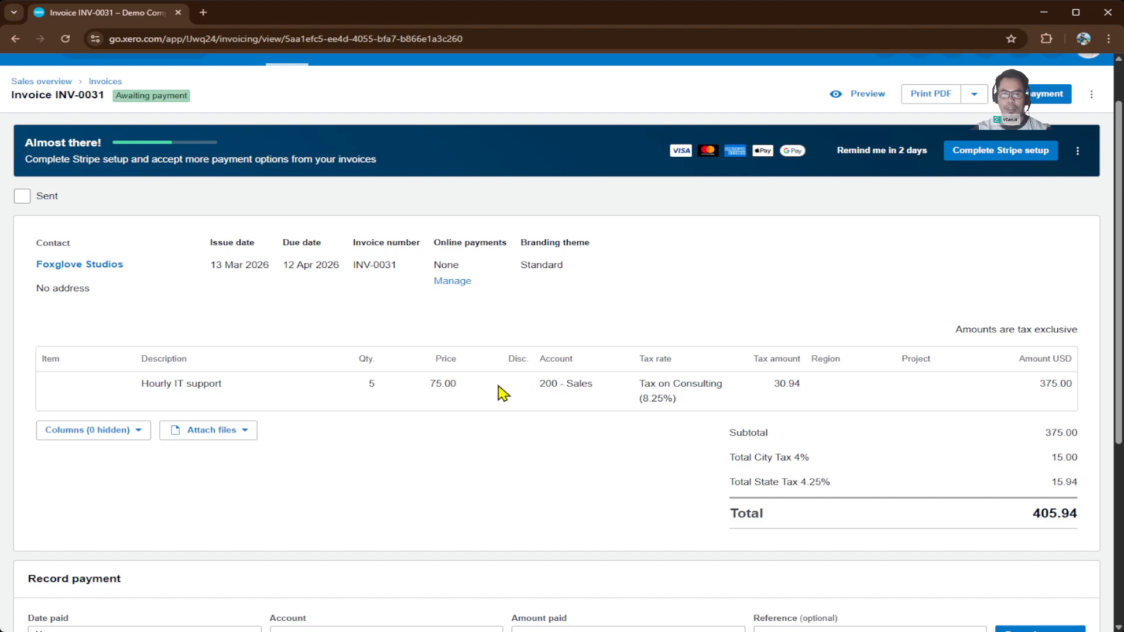
- Check the line item's account, tax amount and line amount against its quantity and price
drag(542, 383, 622, 396)
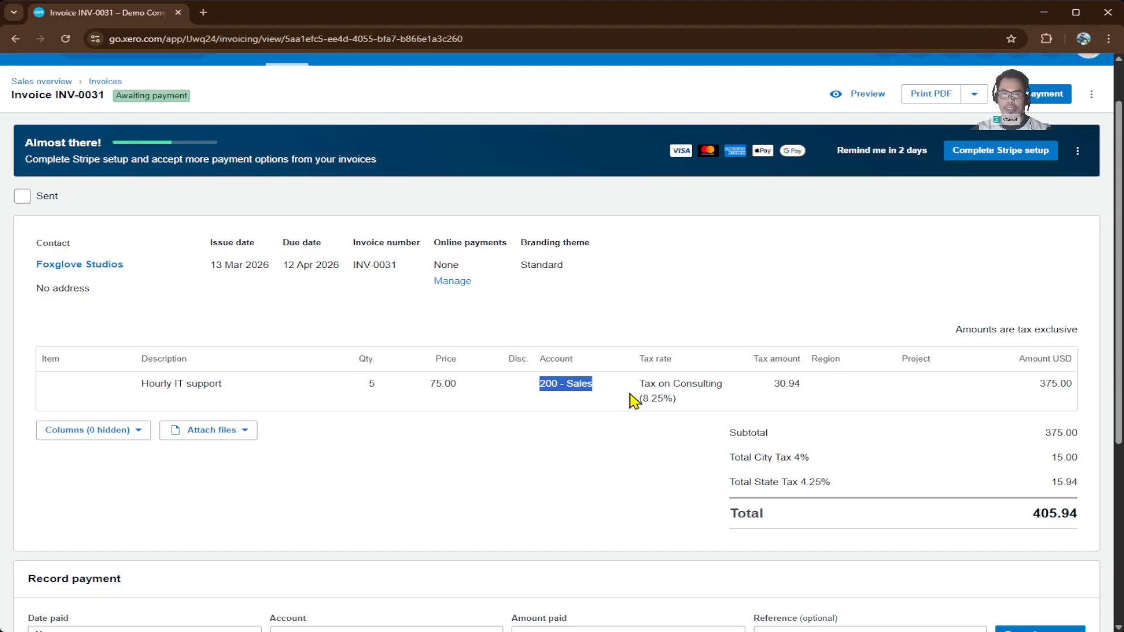
click(612, 393)
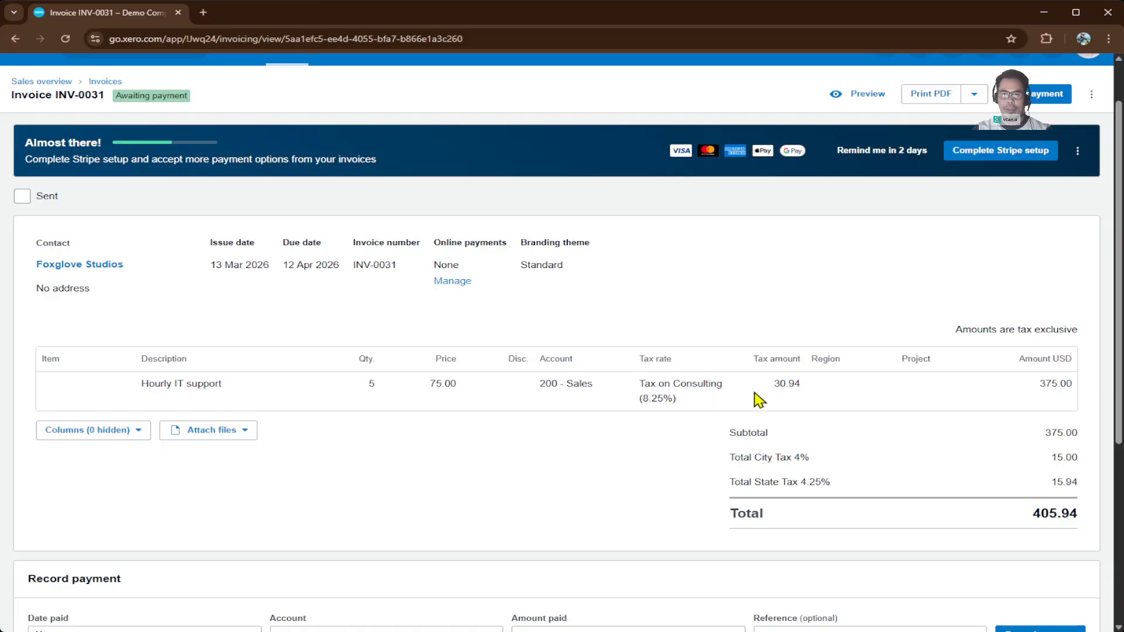
drag(768, 387, 807, 388)
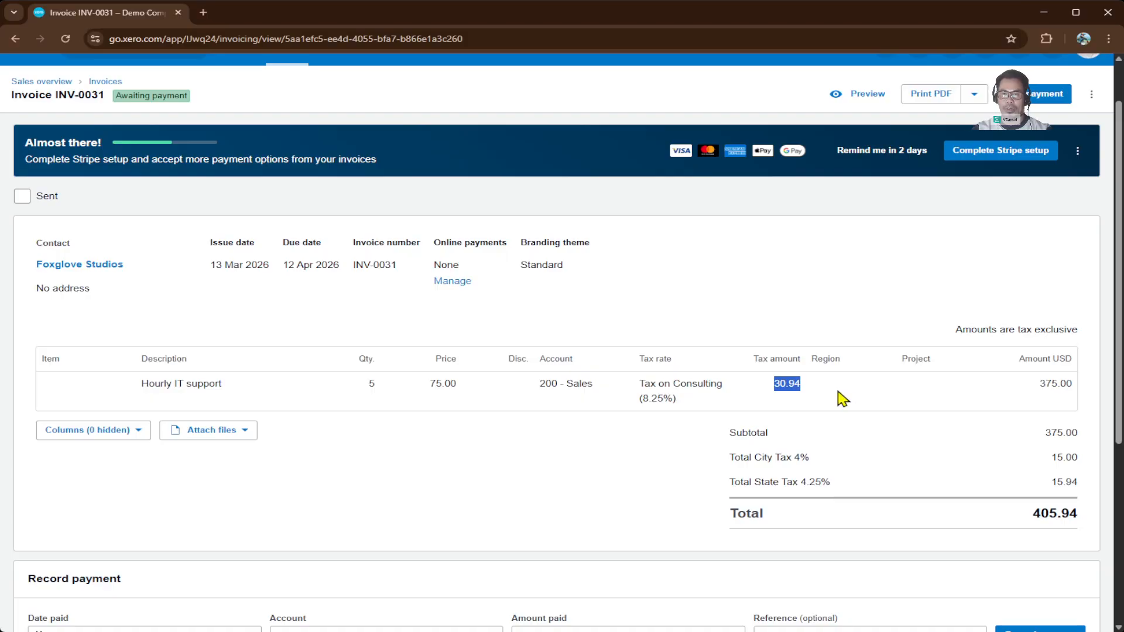
drag(1038, 389, 1075, 384)
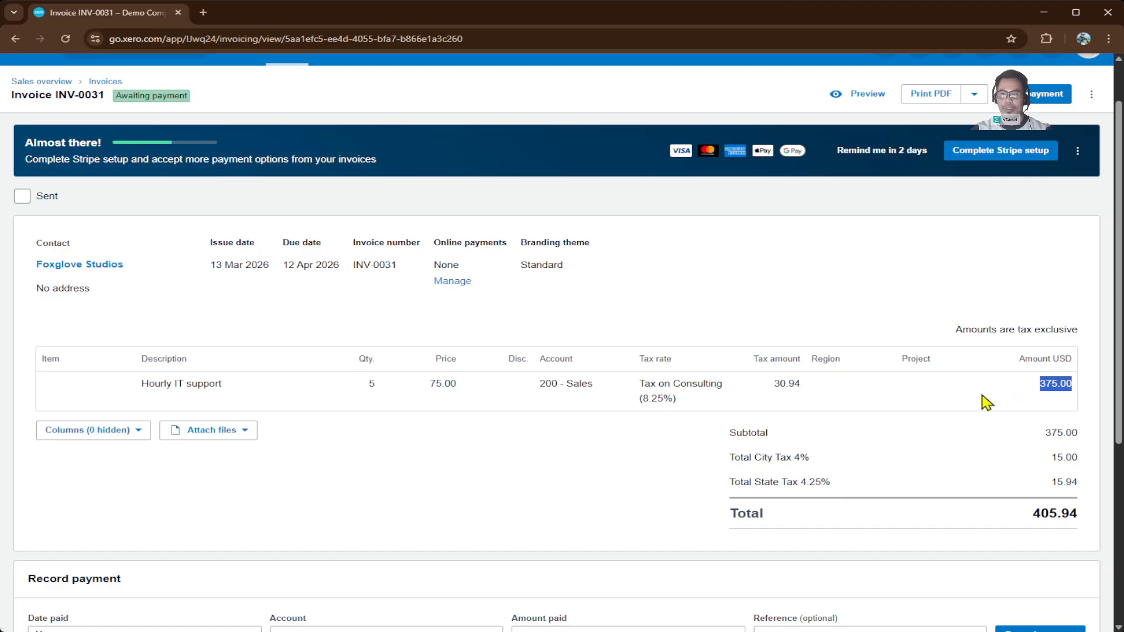
drag(462, 387, 364, 385)
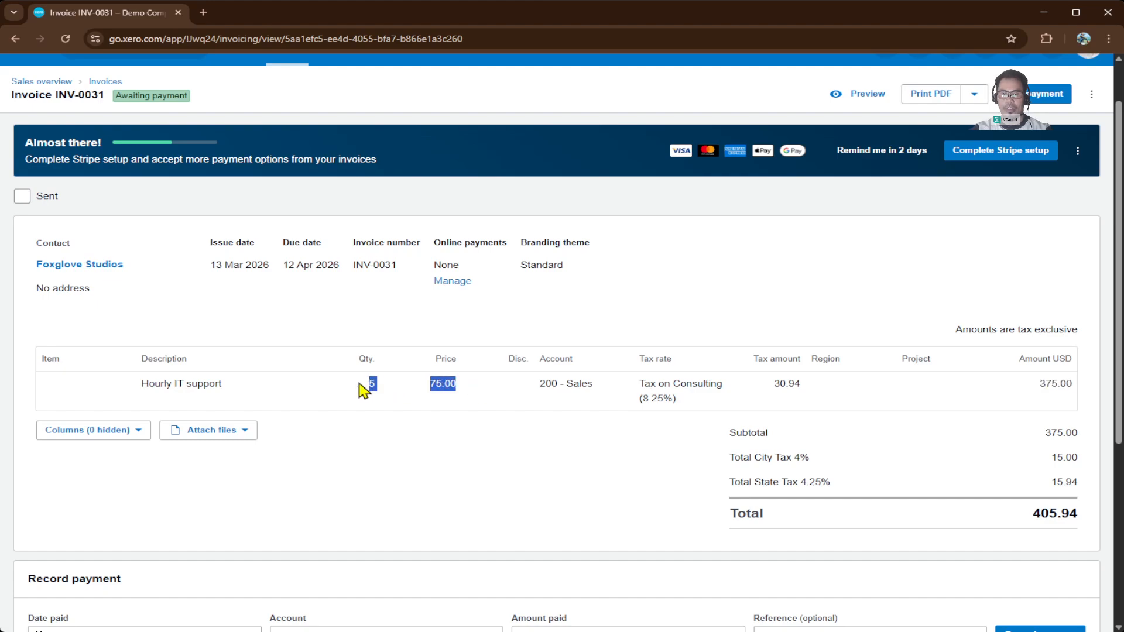
click(1026, 404)
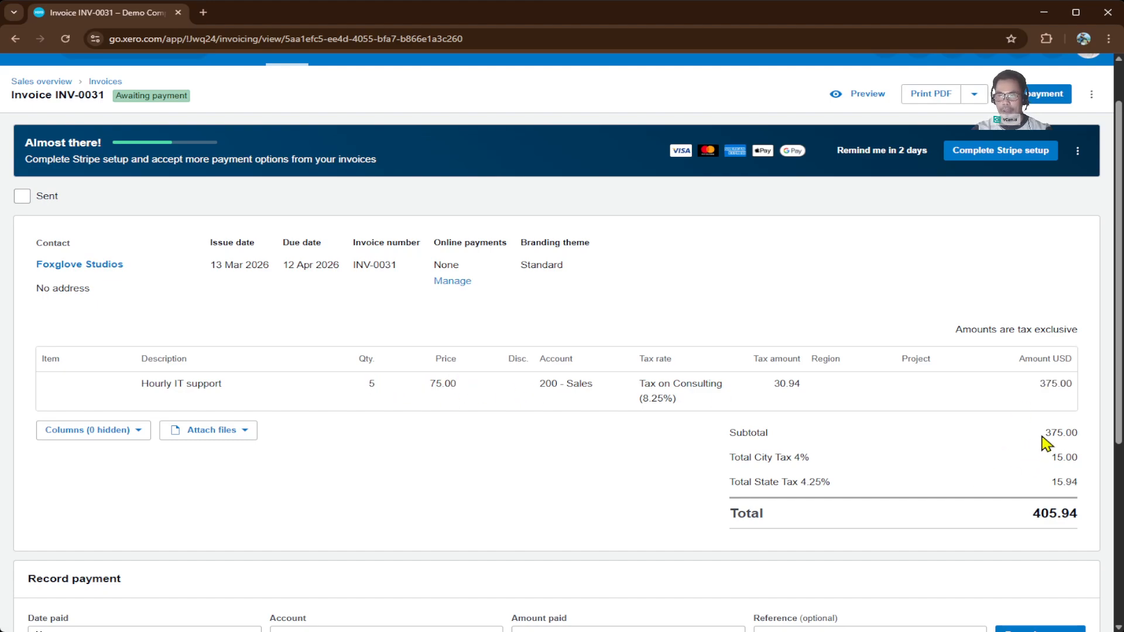
- Review the invoice's subtotal, city tax, state tax and total
drag(1044, 434, 1087, 442)
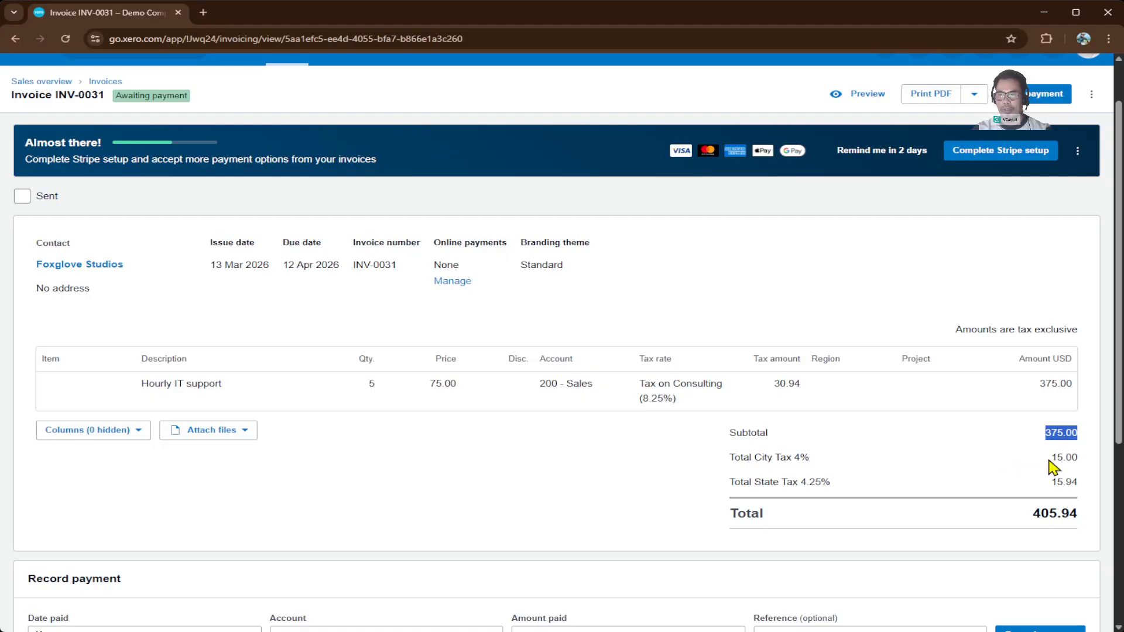
drag(1051, 459, 1082, 460)
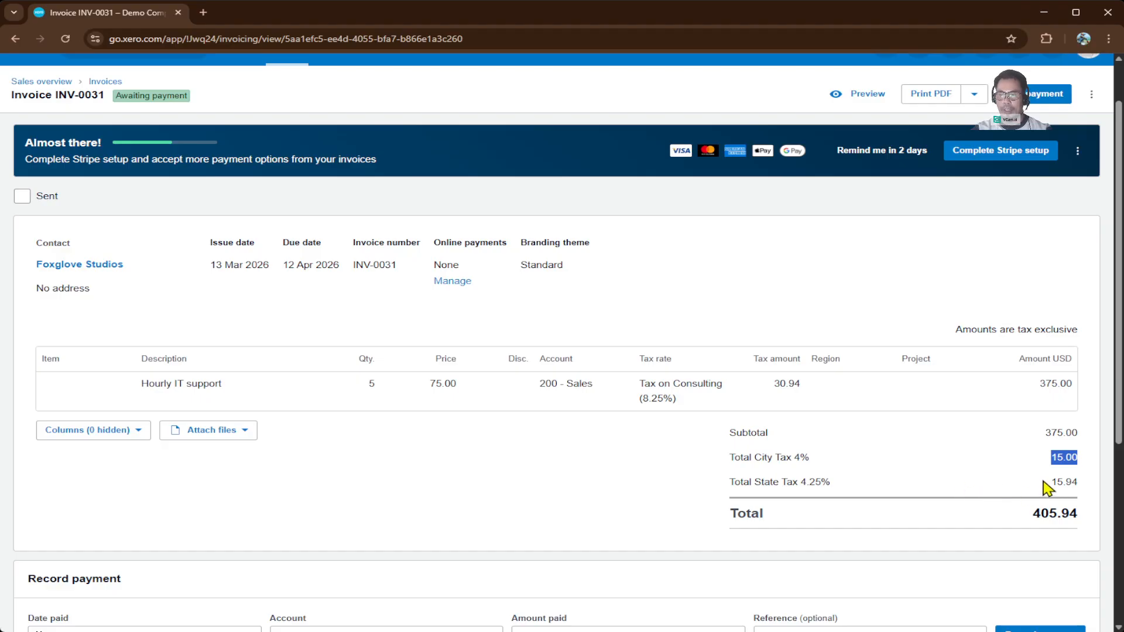
click(1086, 491)
drag(1085, 511, 1016, 516)
click(993, 520)
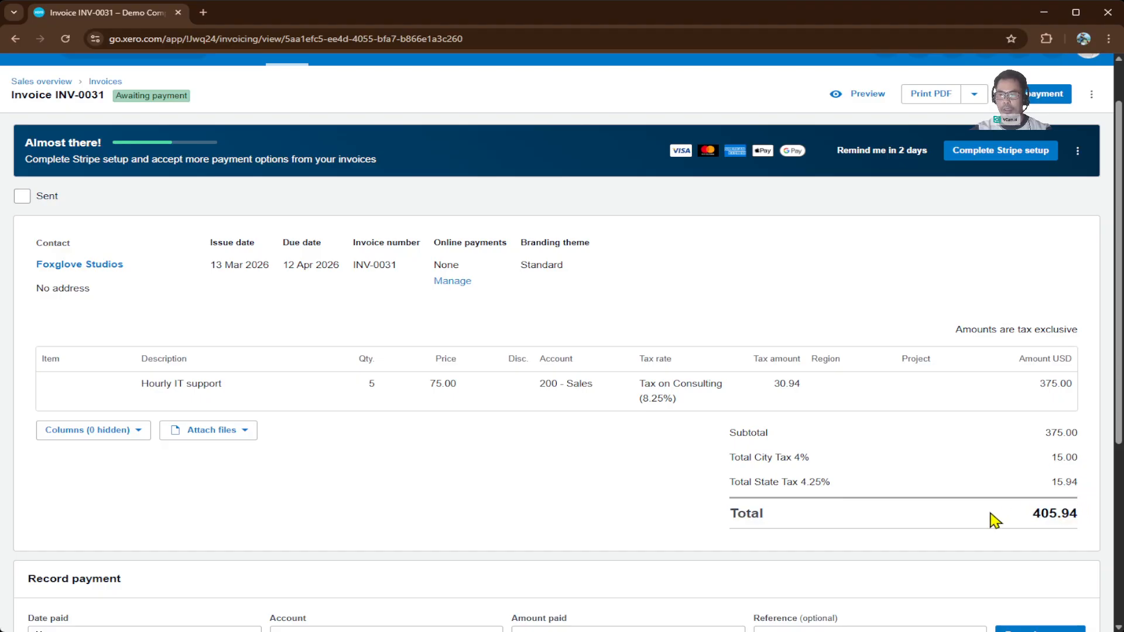
scroll(993, 520, down, 2)
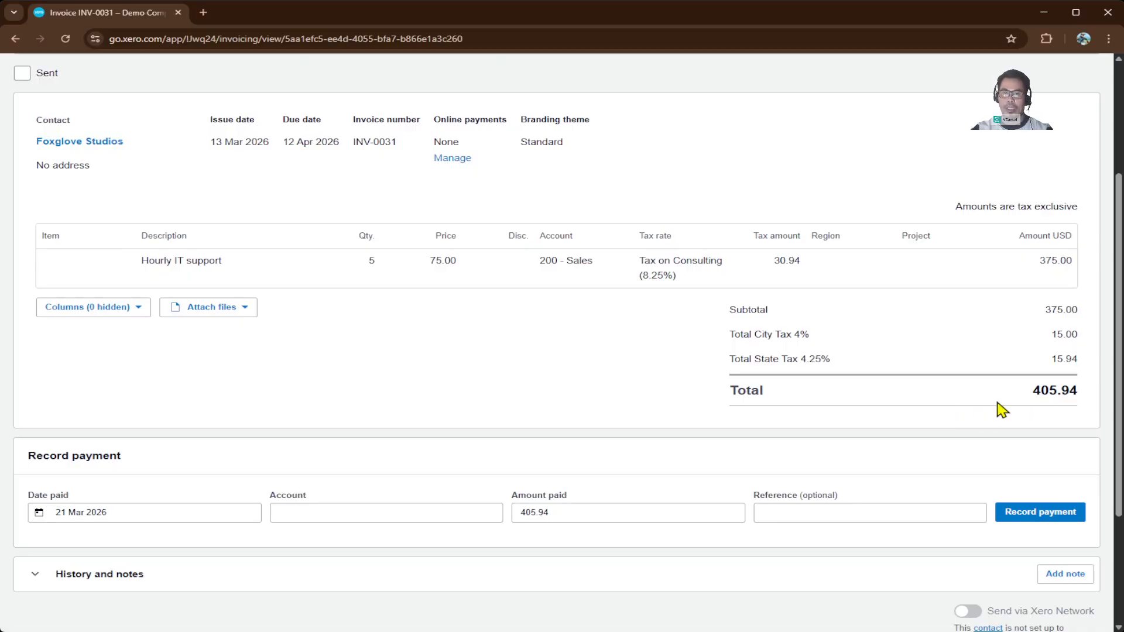
scroll(974, 416, up, 2)
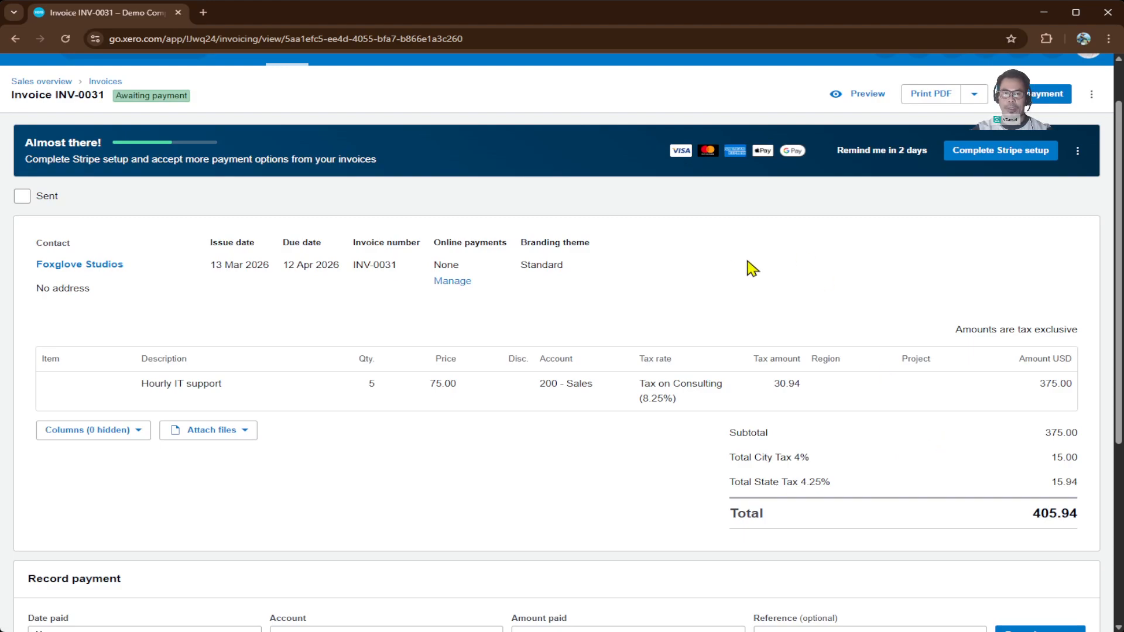
- Choose 090 - Business Bank Account as the account for the invoice's payment
scroll(644, 265, down, 1)
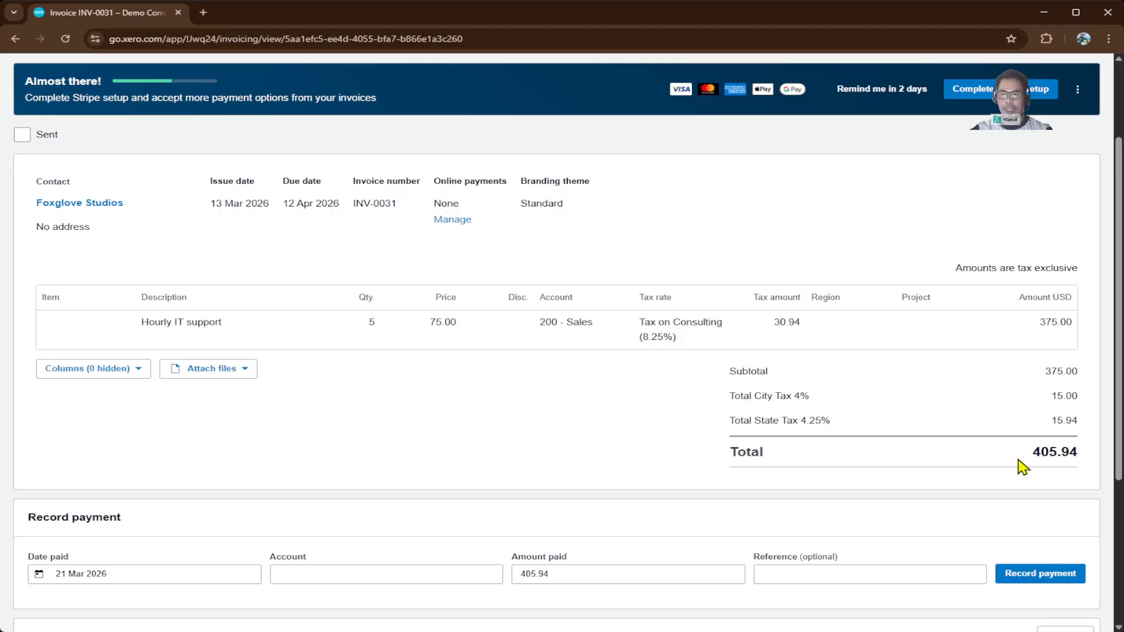
scroll(835, 455, down, 1)
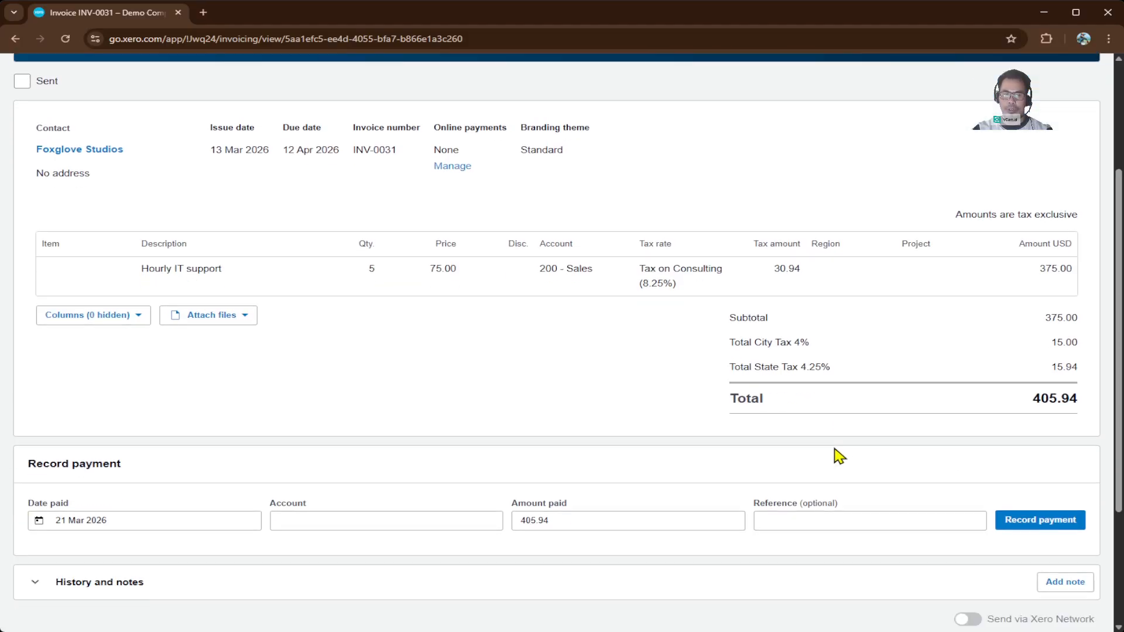
scroll(828, 439, down, 1)
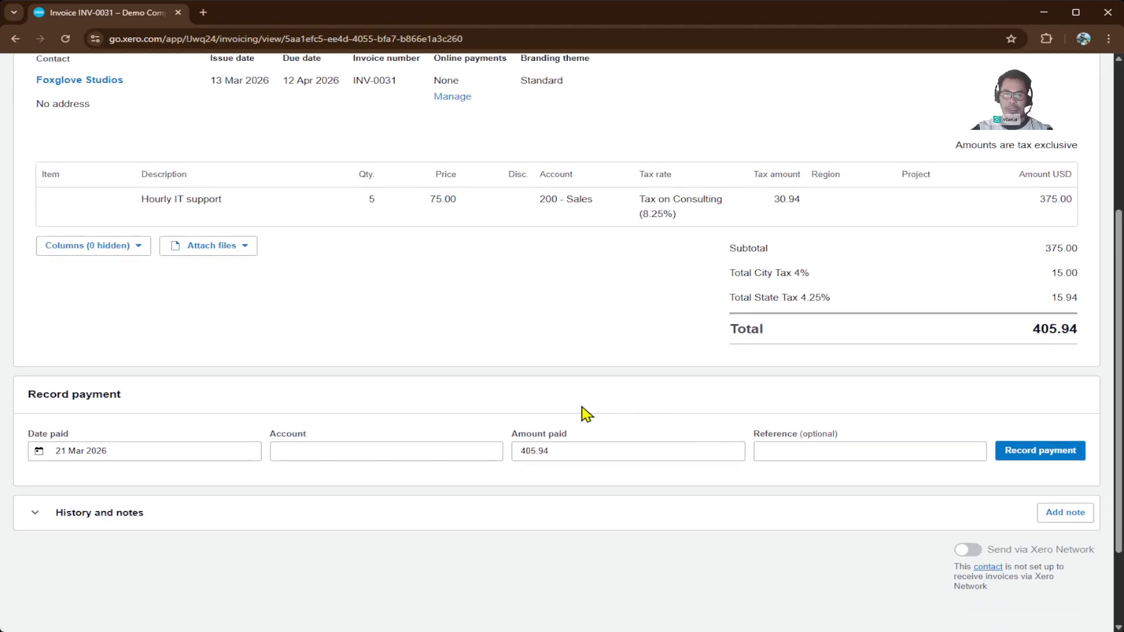
drag(28, 402, 296, 394)
click(270, 400)
click(200, 451)
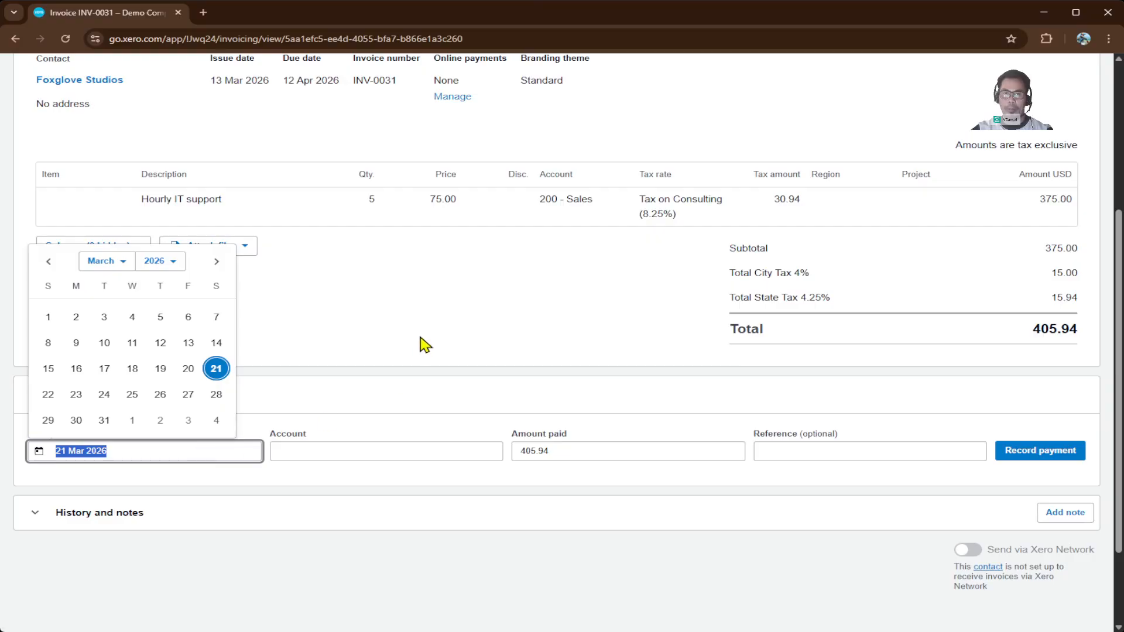
click(147, 453)
click(276, 455)
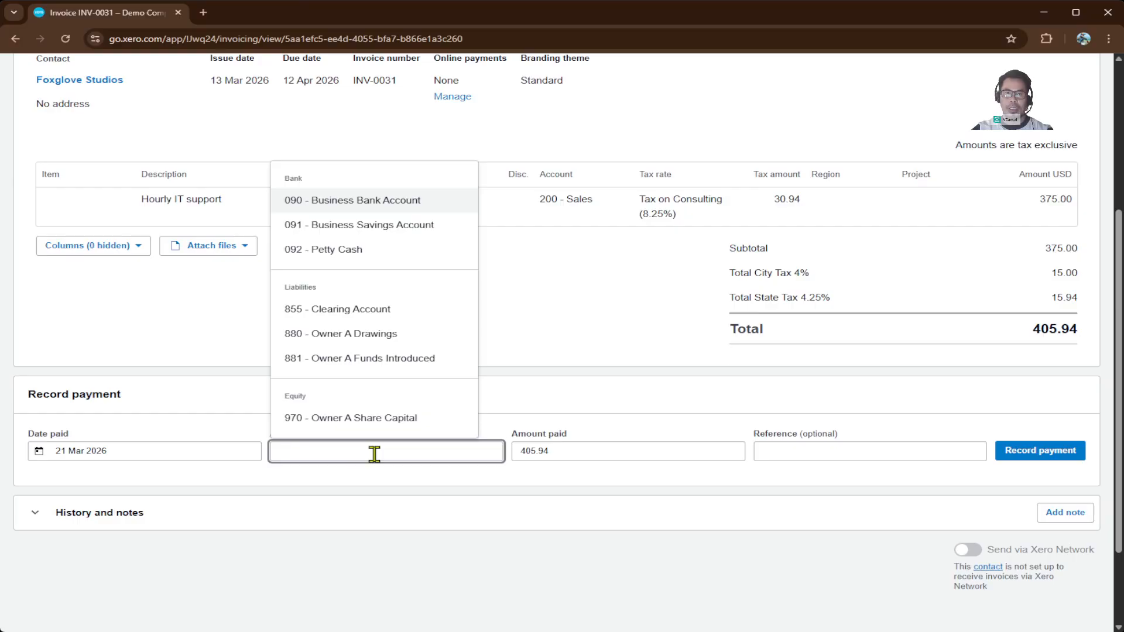
click(404, 202)
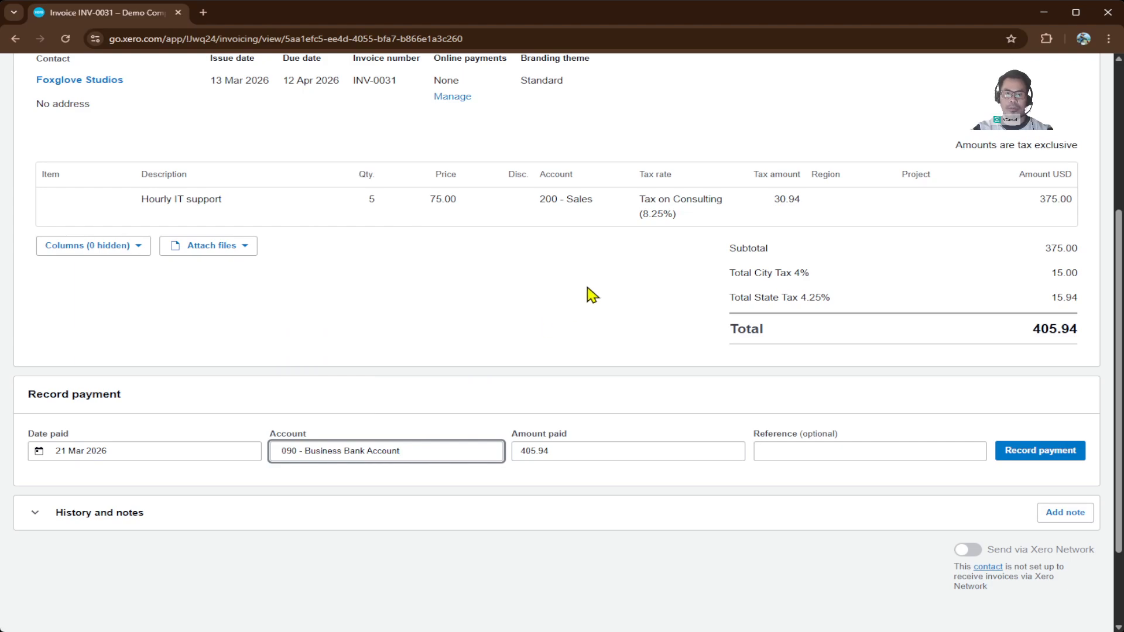
- Enter 1234 as the payment reference
click(624, 451)
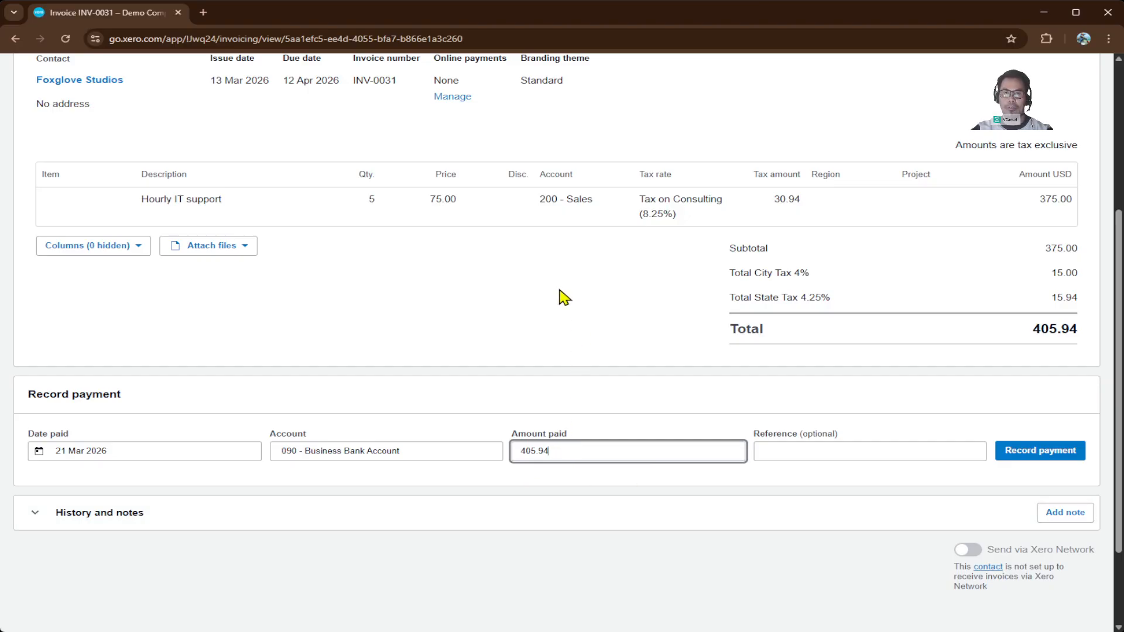
click(833, 455)
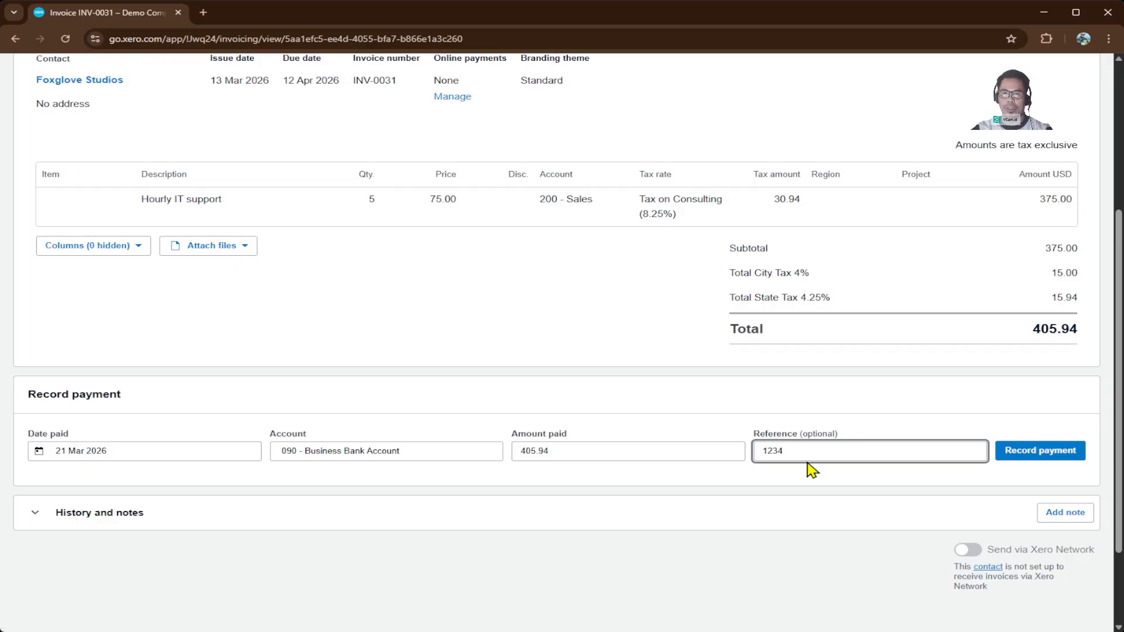
drag(793, 454, 733, 455)
click(884, 477)
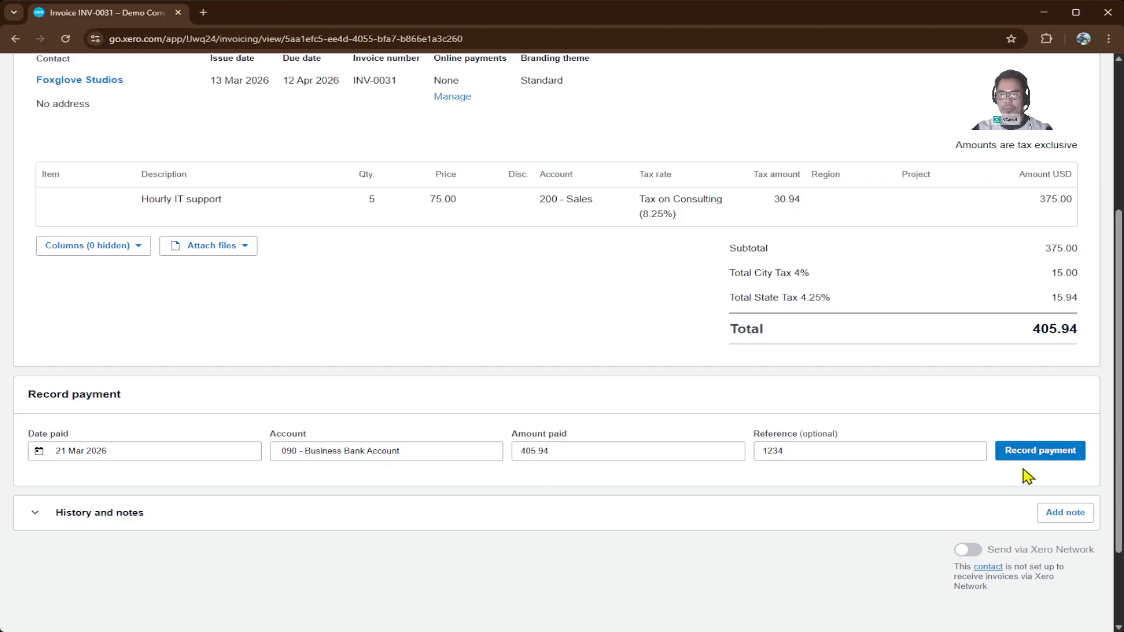
- Record the 405.94 payment against the Foxglove Studios invoice
scroll(1051, 473, up, 1)
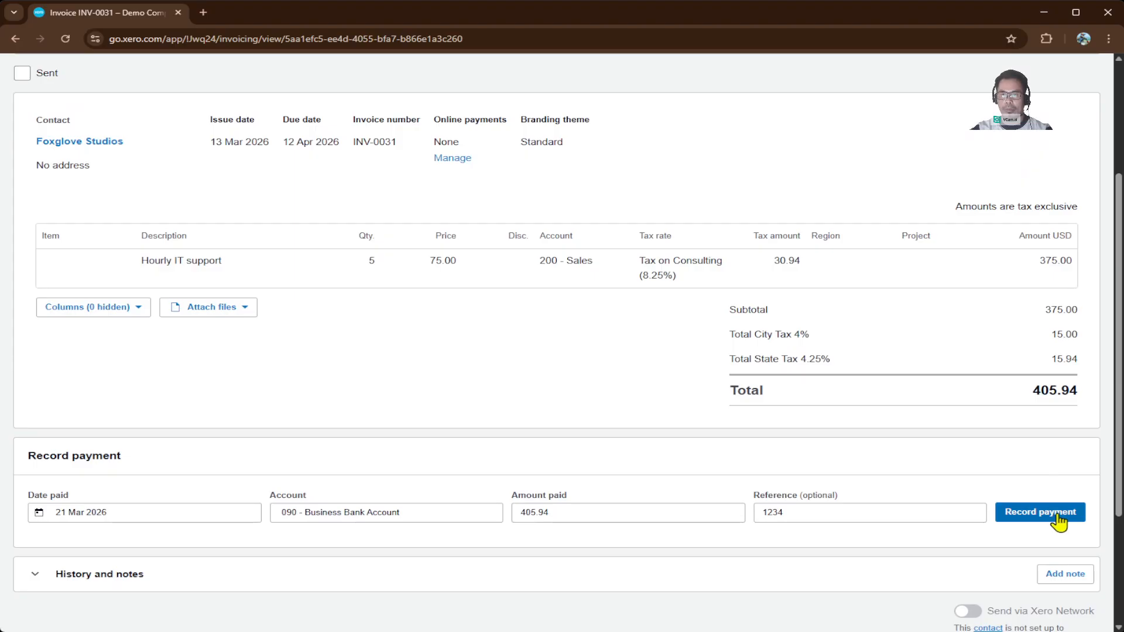
scroll(1054, 518, up, 2)
scroll(1054, 518, down, 2)
scroll(995, 445, up, 2)
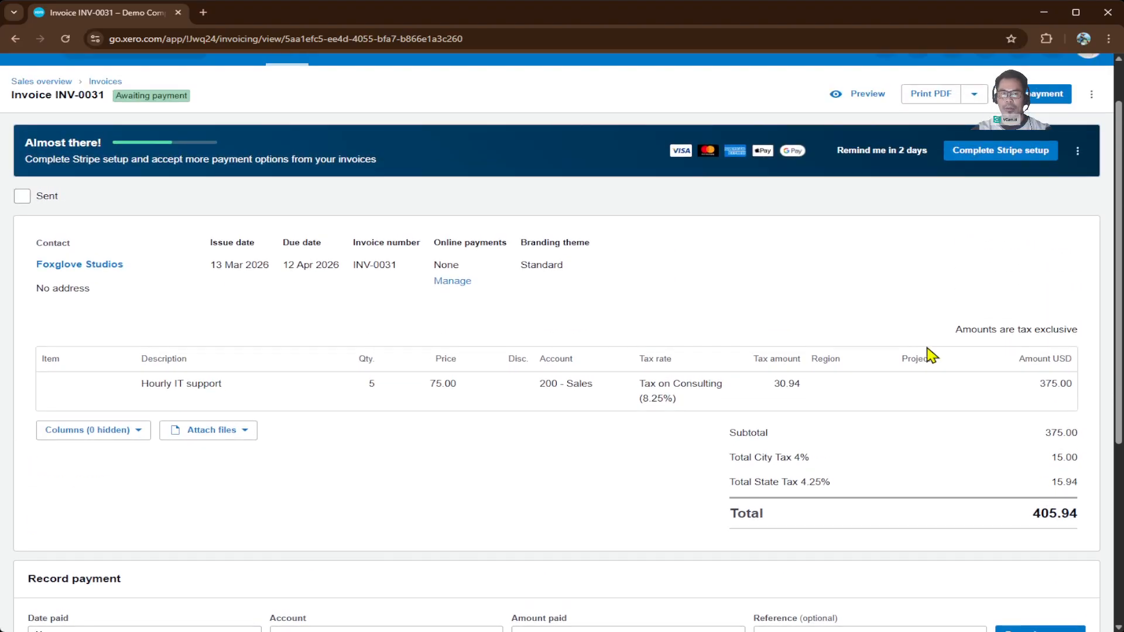
scroll(966, 410, down, 4)
click(1052, 393)
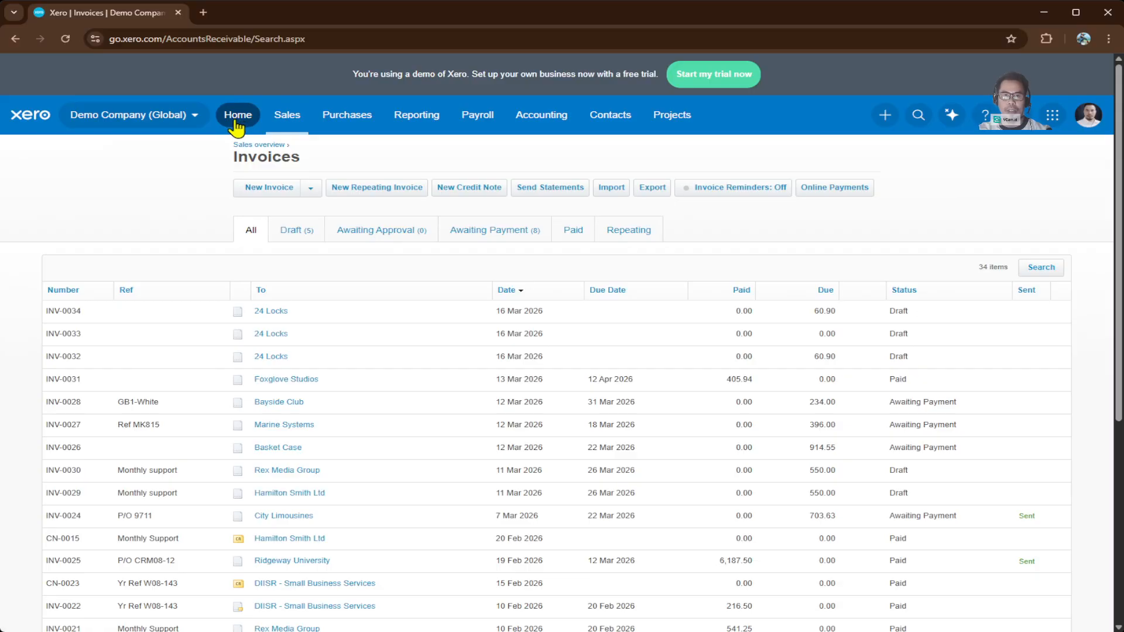
- Open the overview of the company's bank accounts
click(554, 121)
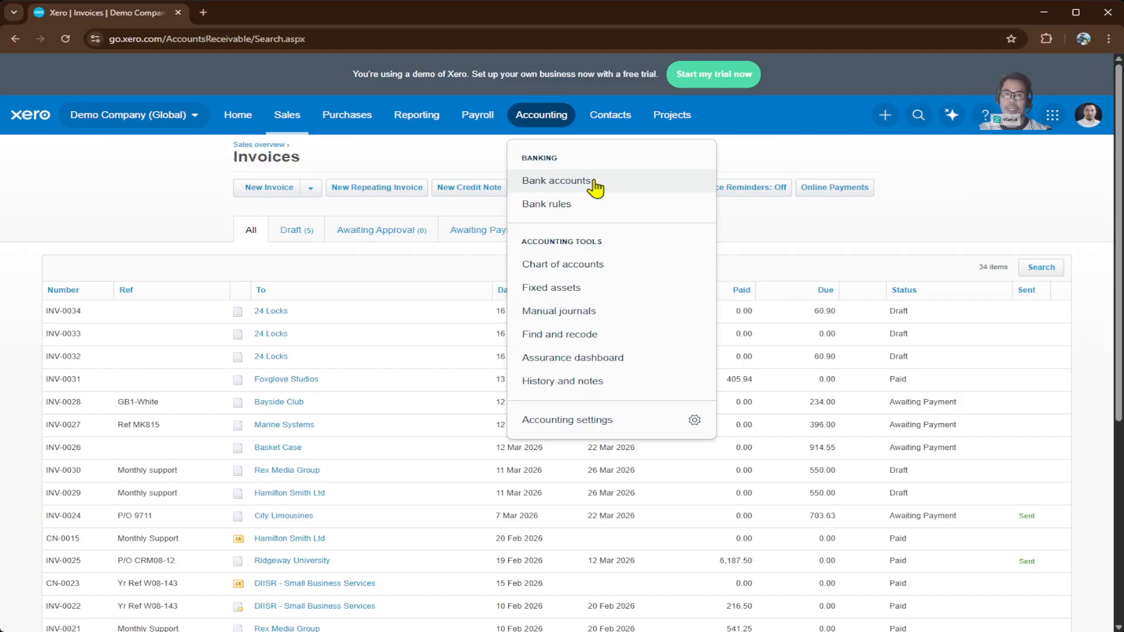
click(593, 184)
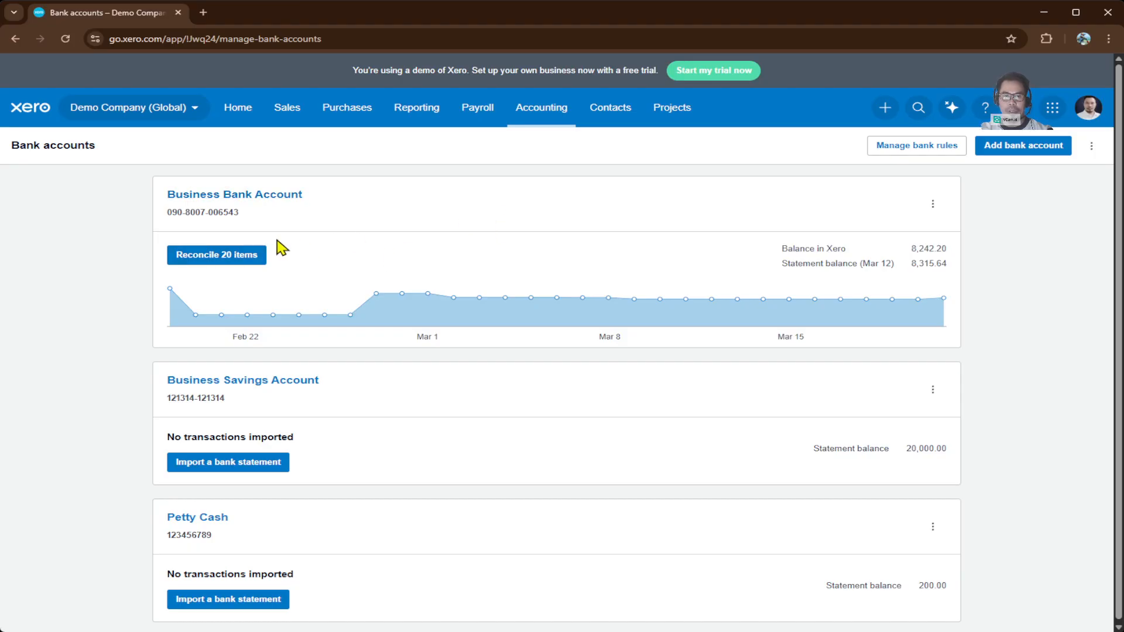
- Open the reconciliation of the Business Bank Account and look through its statement lines down to the 12 Mar 2026 e-Cash deposit
click(212, 266)
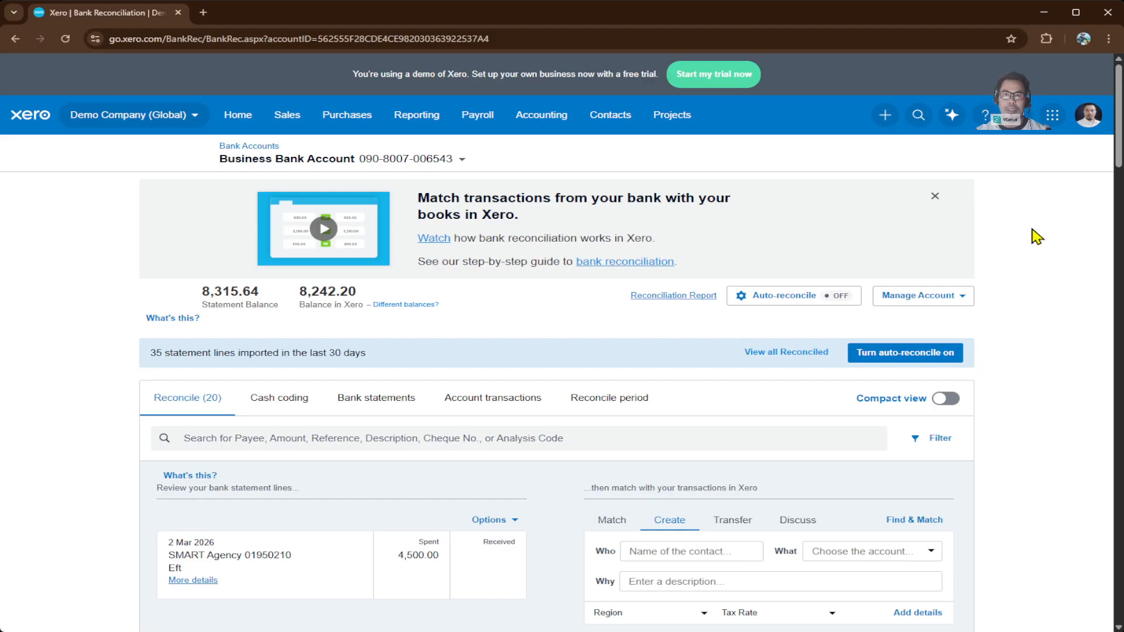
scroll(1025, 242, down, 5)
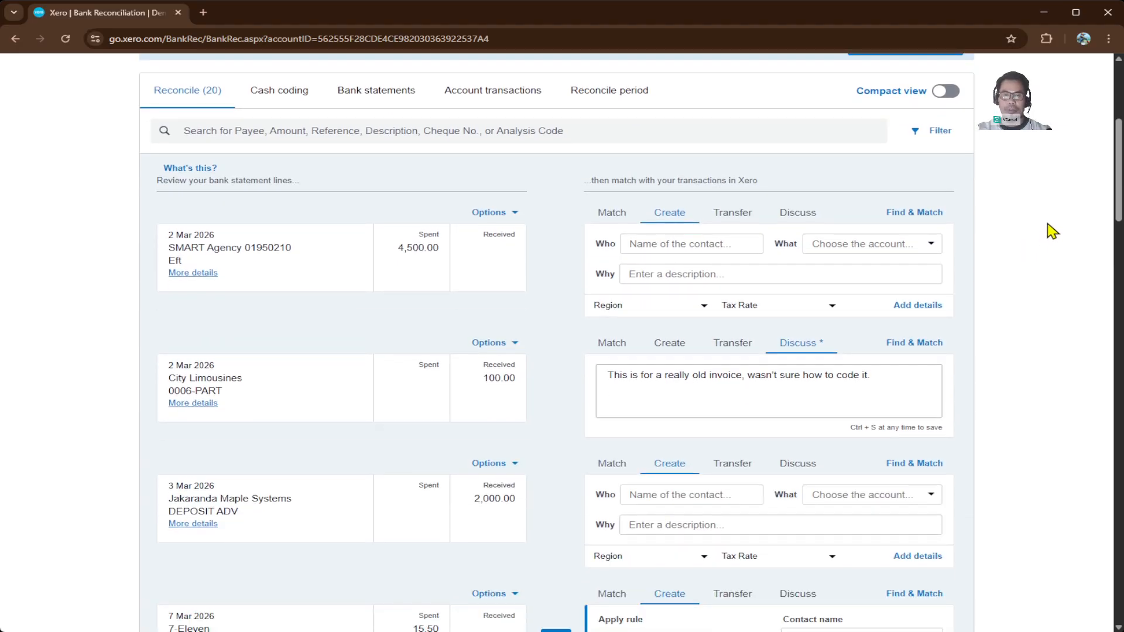
scroll(1053, 230, up, 1)
scroll(1051, 237, up, 2)
scroll(1045, 246, down, 2)
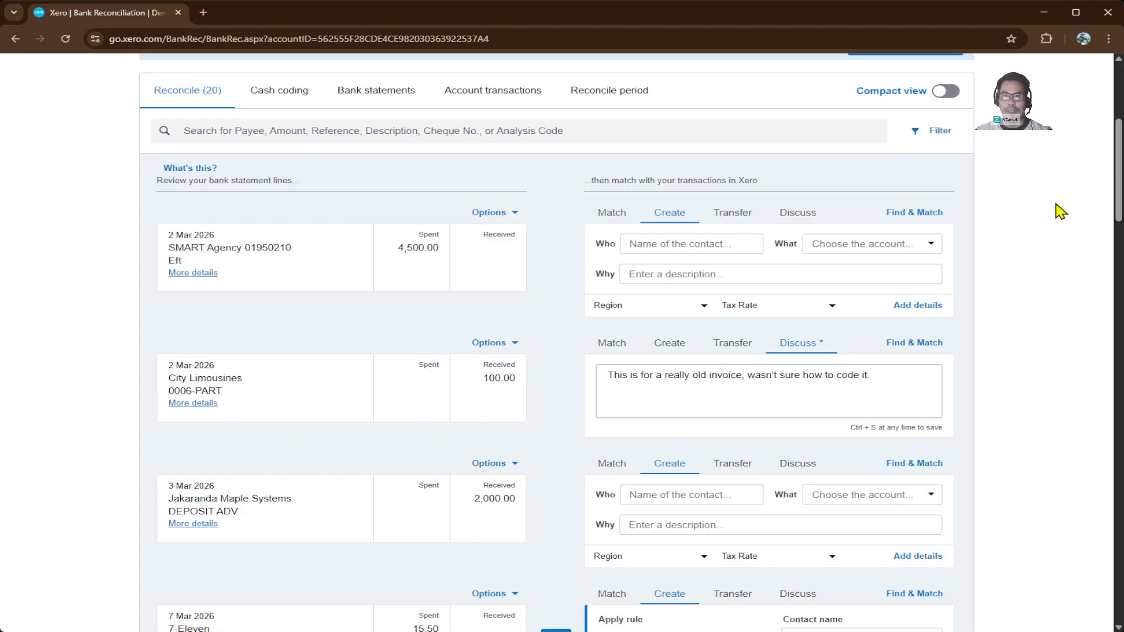
scroll(1057, 212, down, 3)
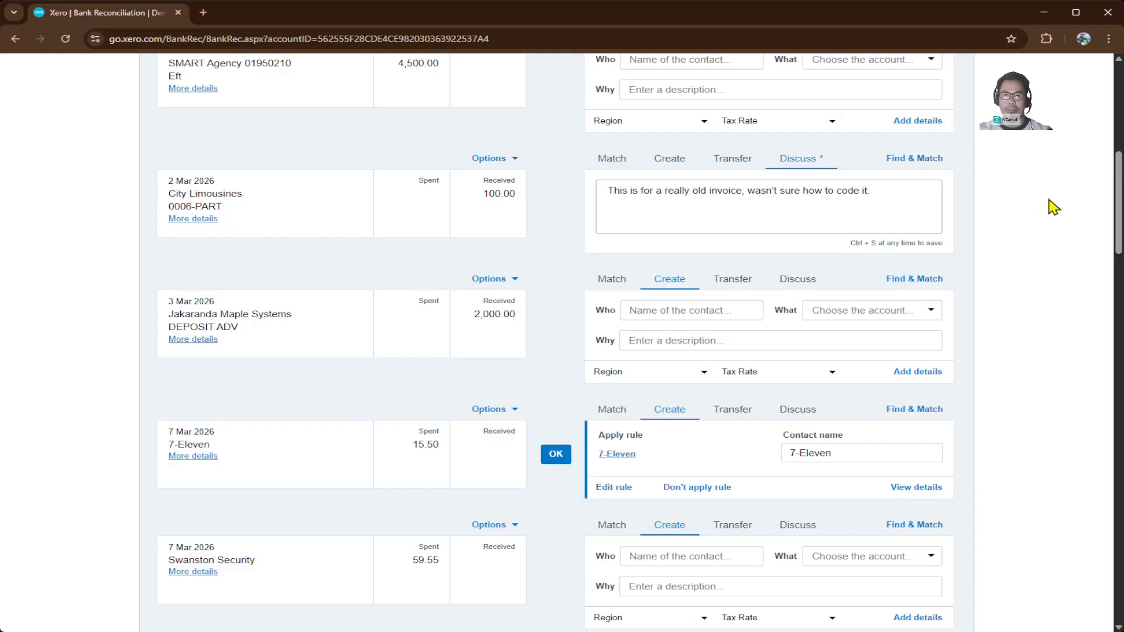
scroll(1048, 207, down, 2)
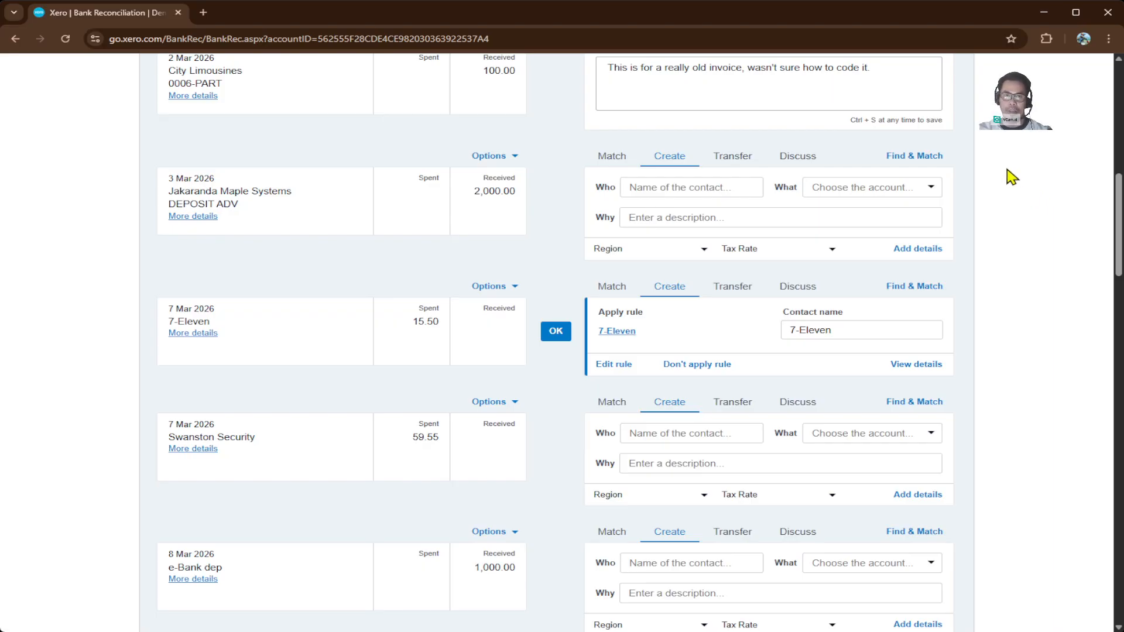
scroll(1019, 235, down, 2)
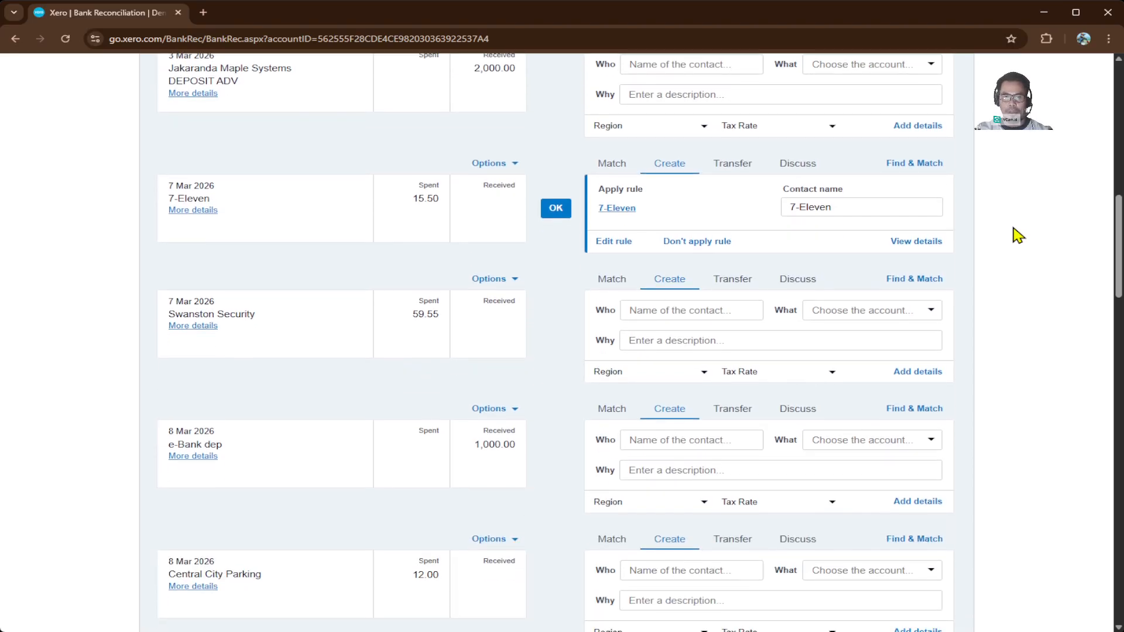
scroll(1019, 235, down, 1)
scroll(1025, 234, down, 2)
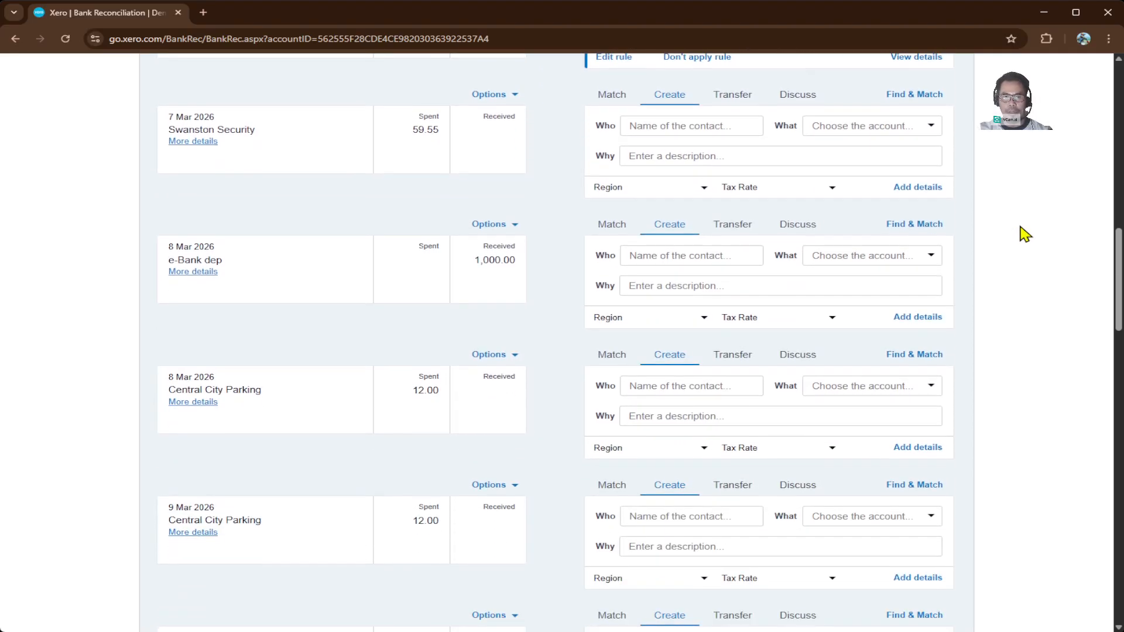
scroll(1022, 234, down, 10)
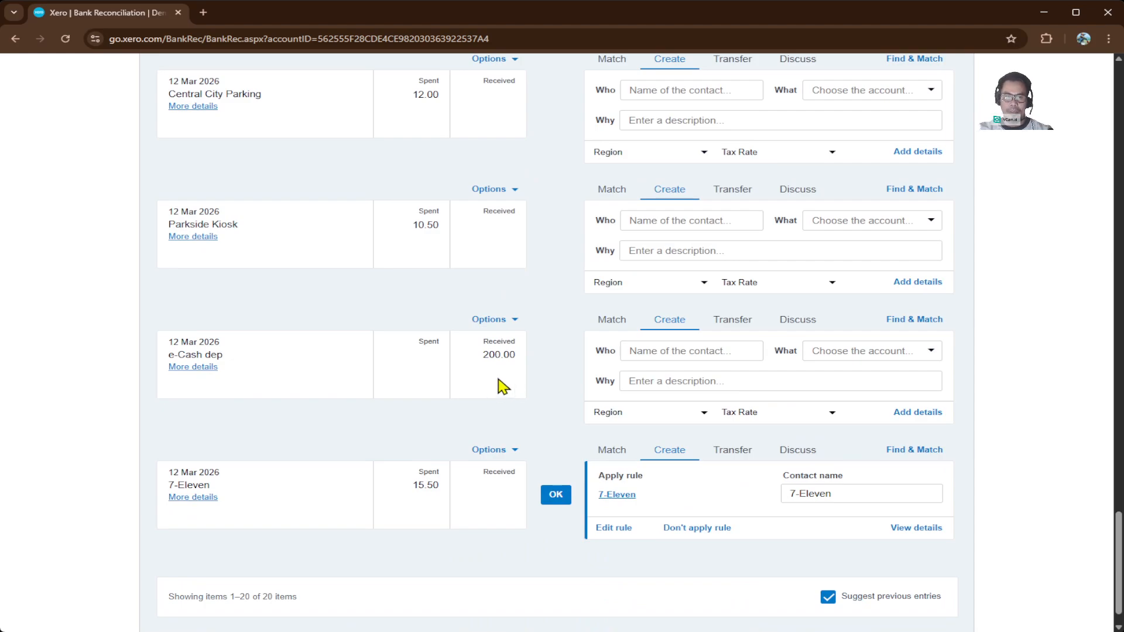
scroll(498, 384, down, 1)
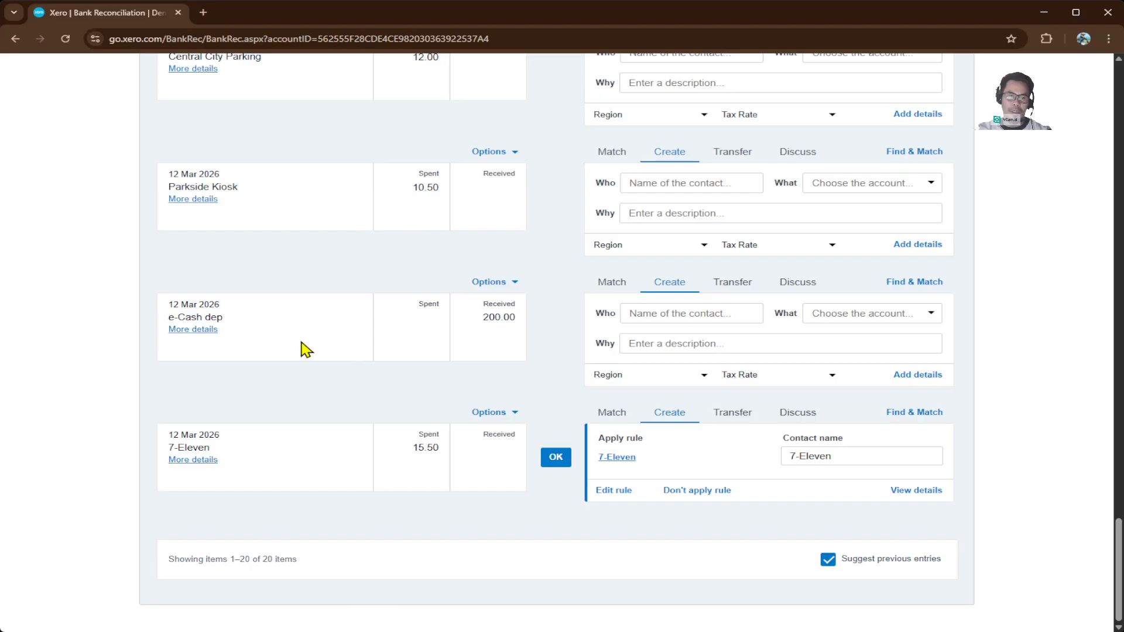
- Review the e-Cash dep line's statement details and its candidate matching transactions without selecting a match
click(190, 330)
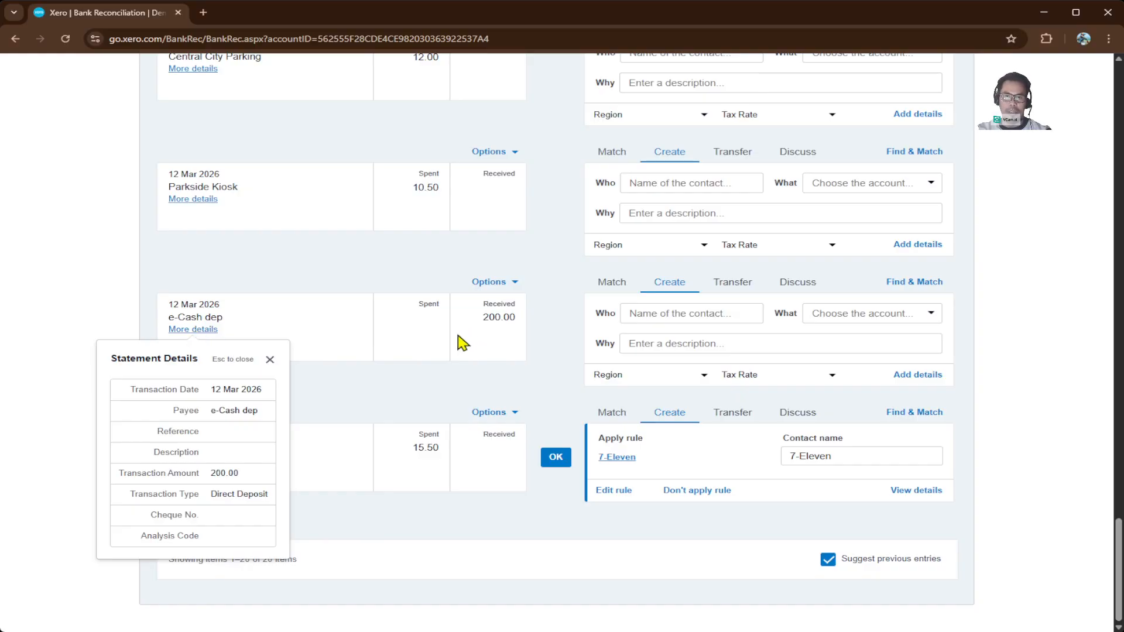
click(270, 361)
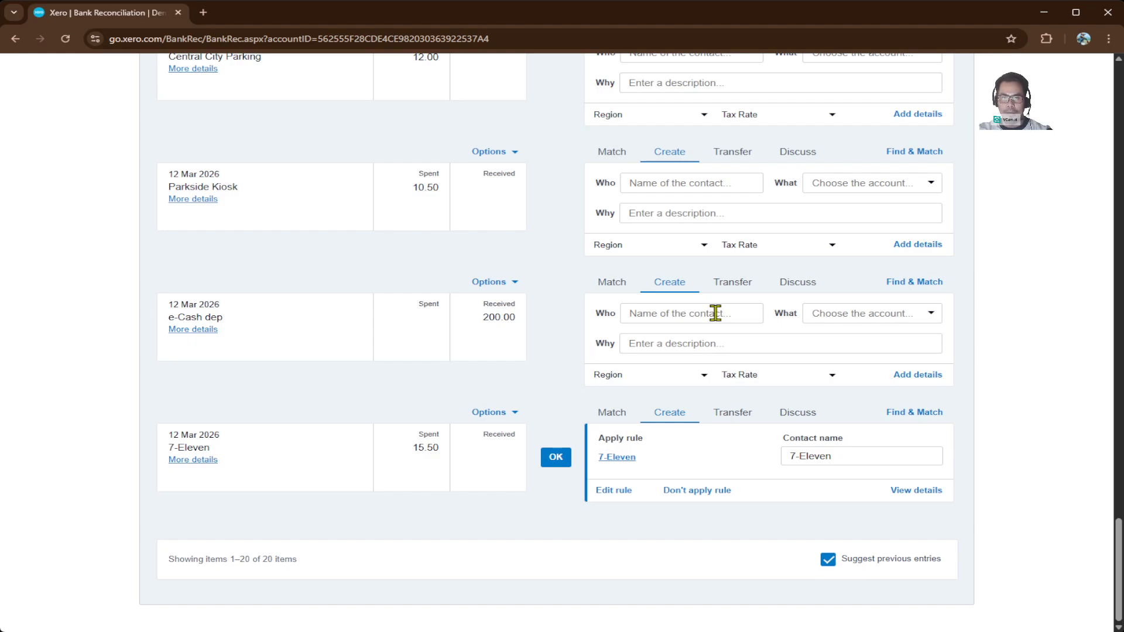
click(597, 287)
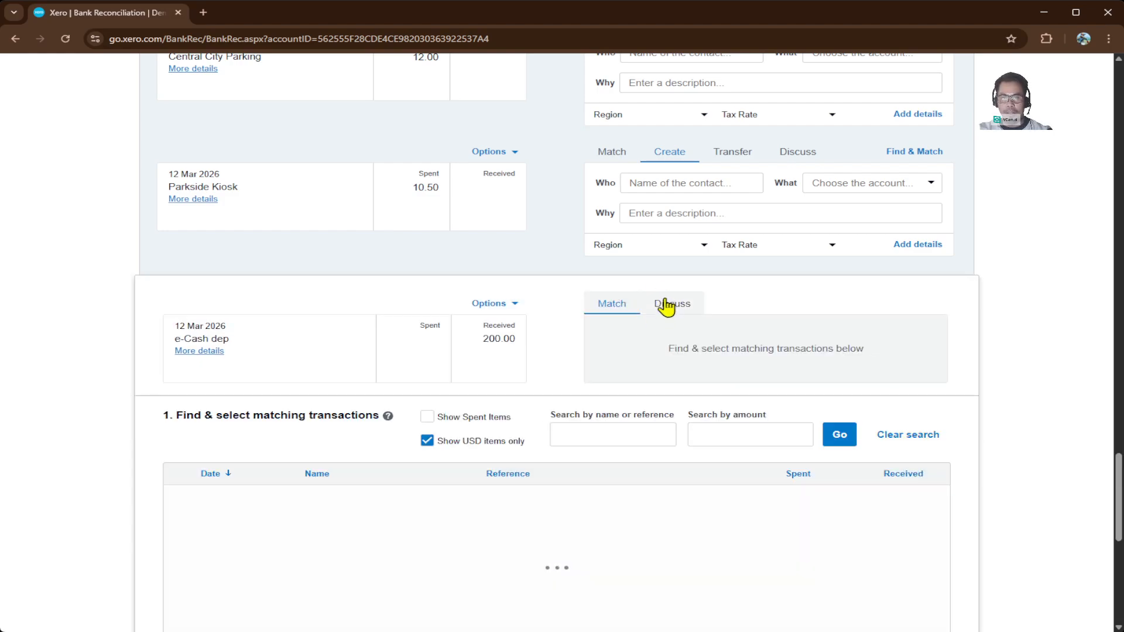
drag(947, 493, 946, 556)
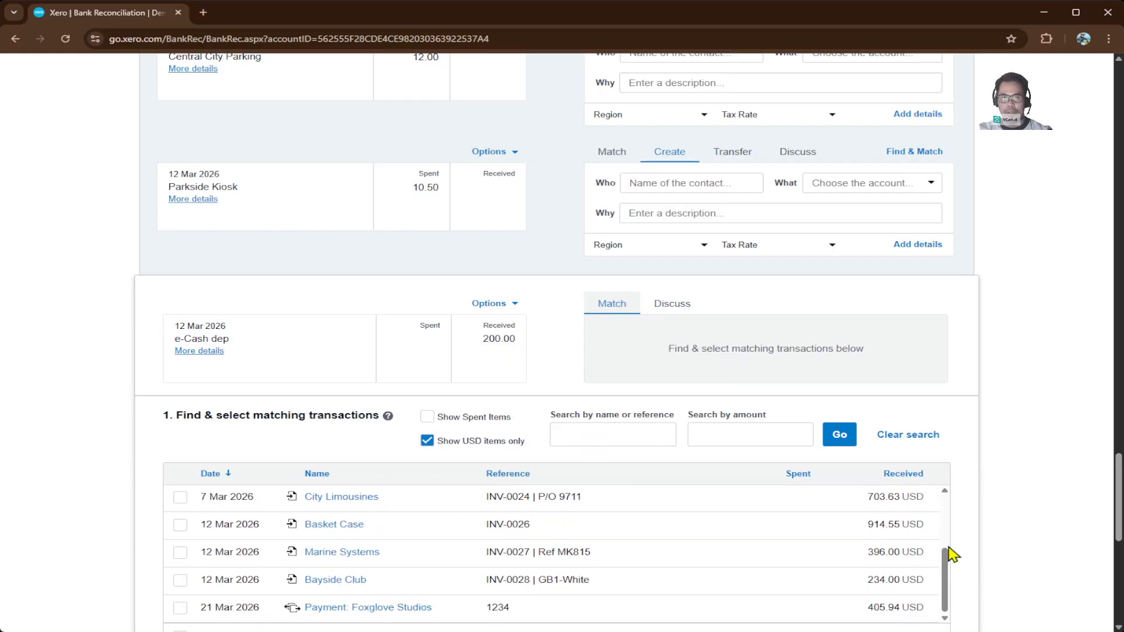
scroll(945, 556, down, 6)
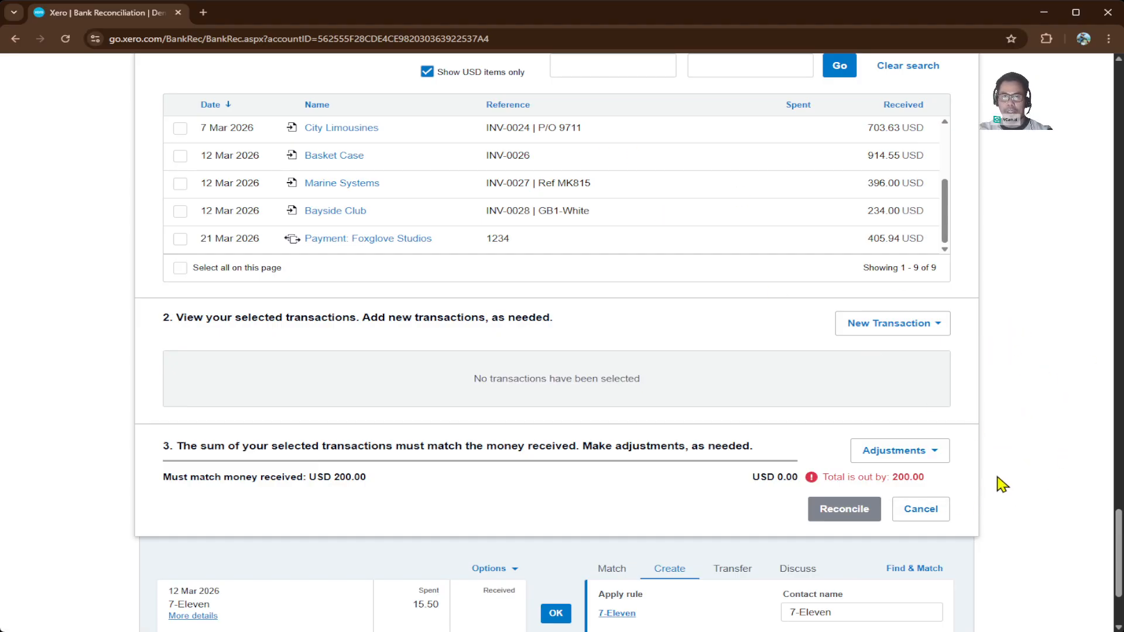
click(923, 516)
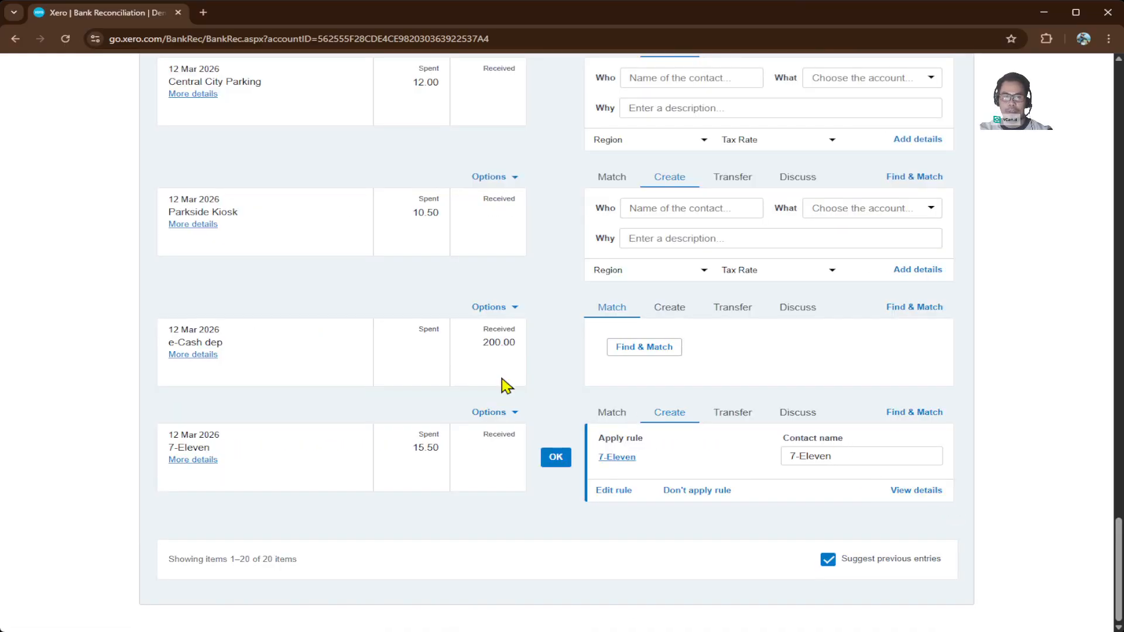
- Start creating a transaction for the e-Cash dep line with e-Cash as a new contact
click(671, 308)
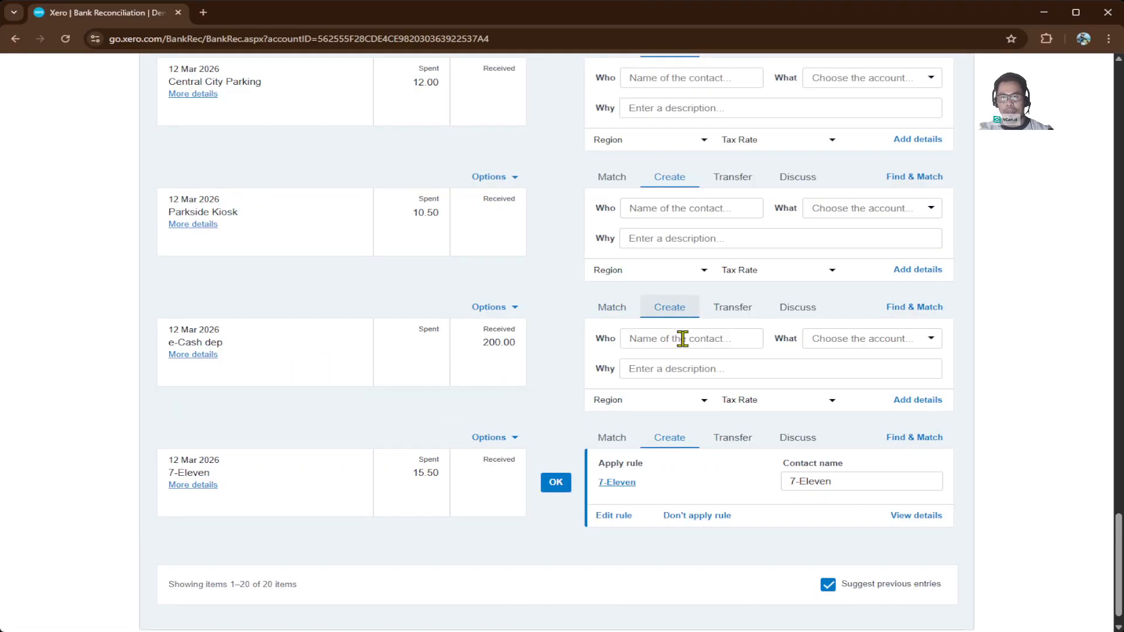
click(713, 336)
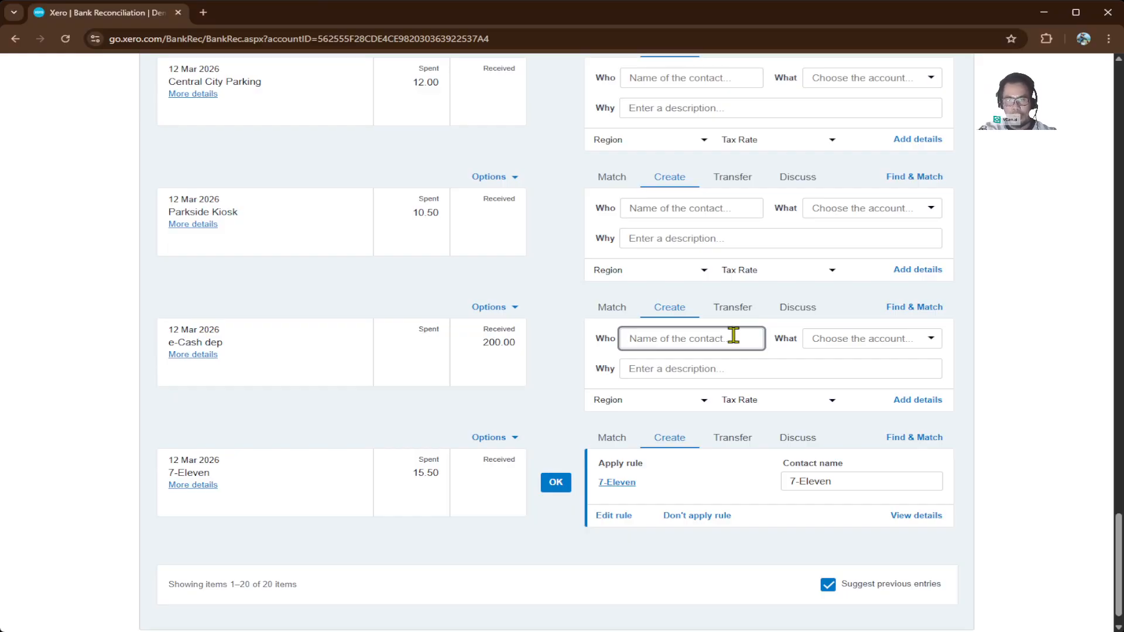
text(ww)
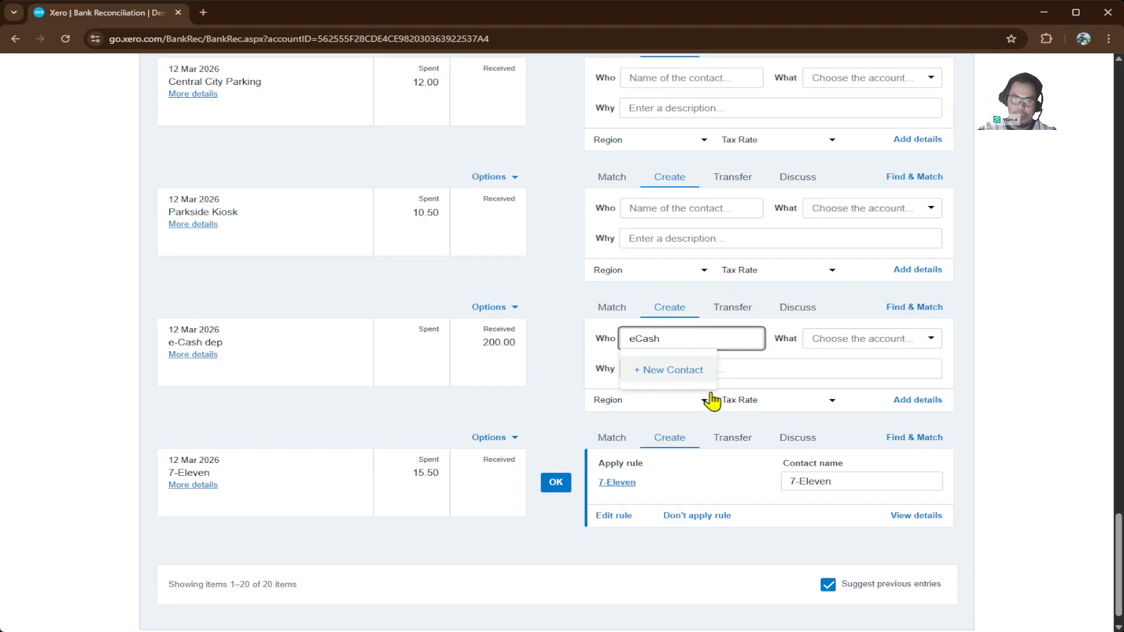
text(-)
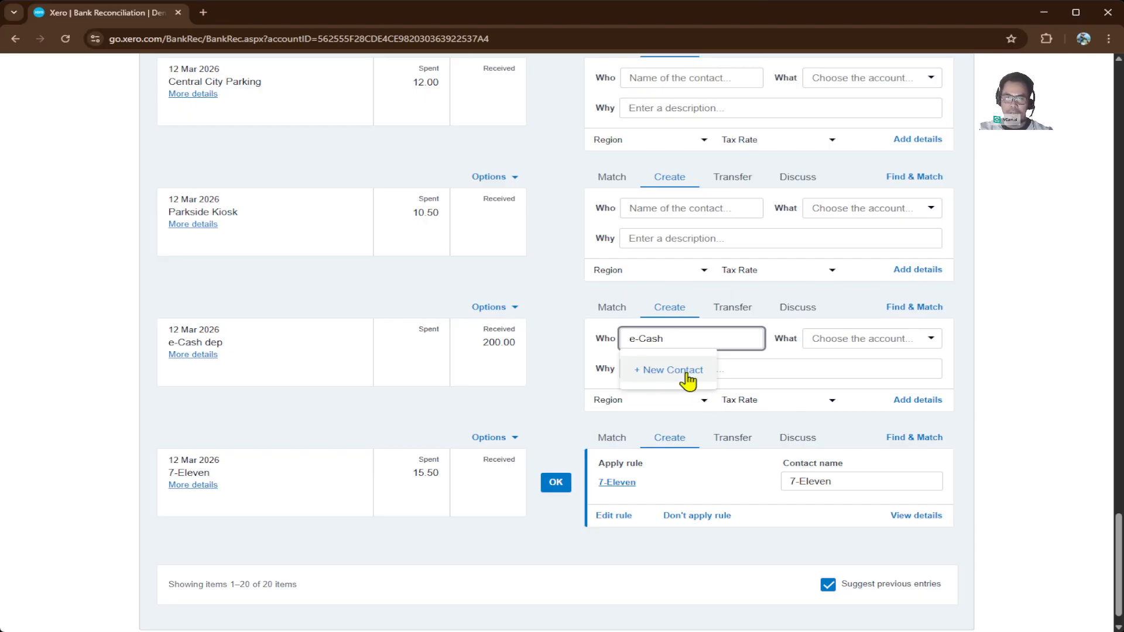
click(691, 385)
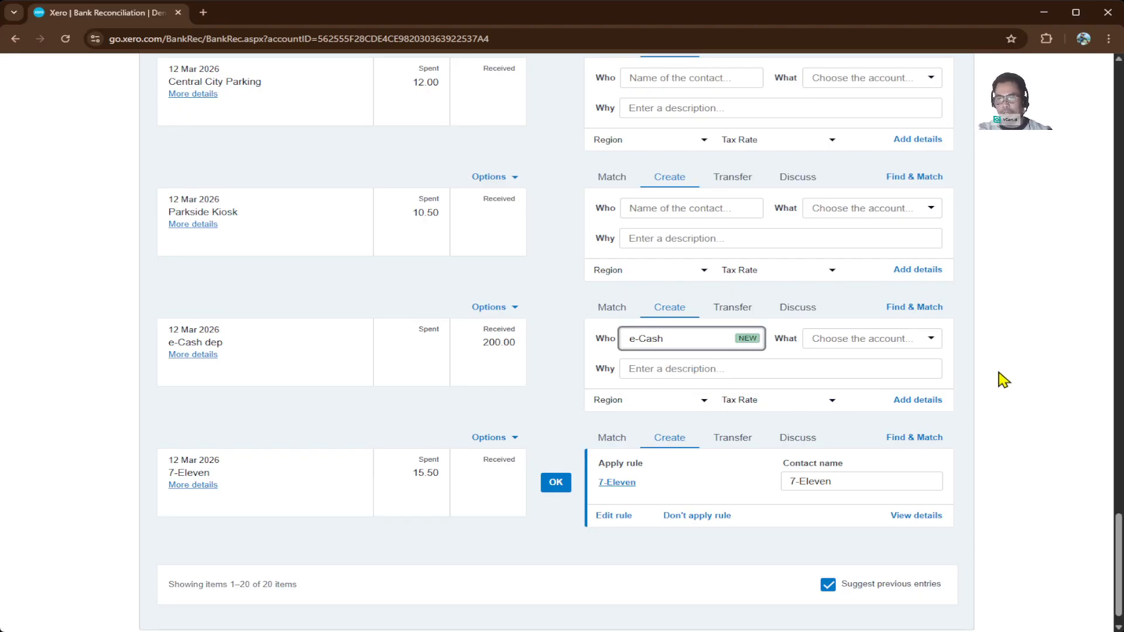
click(1048, 358)
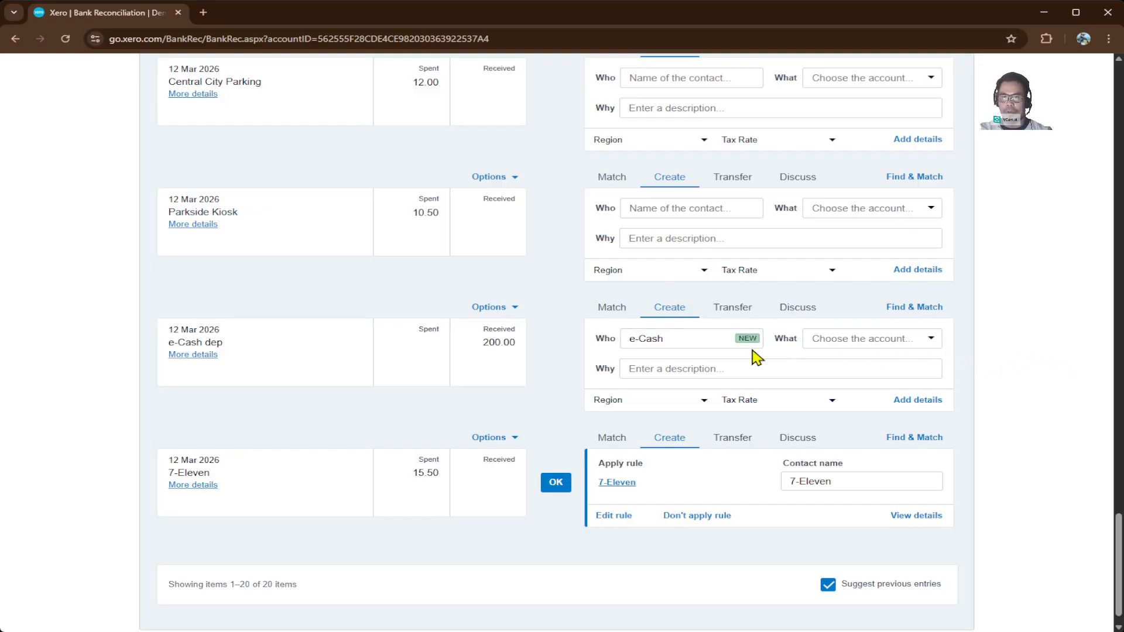
click(708, 339)
- Assign the e-Cash deposit to the account 200 - Sales
click(916, 341)
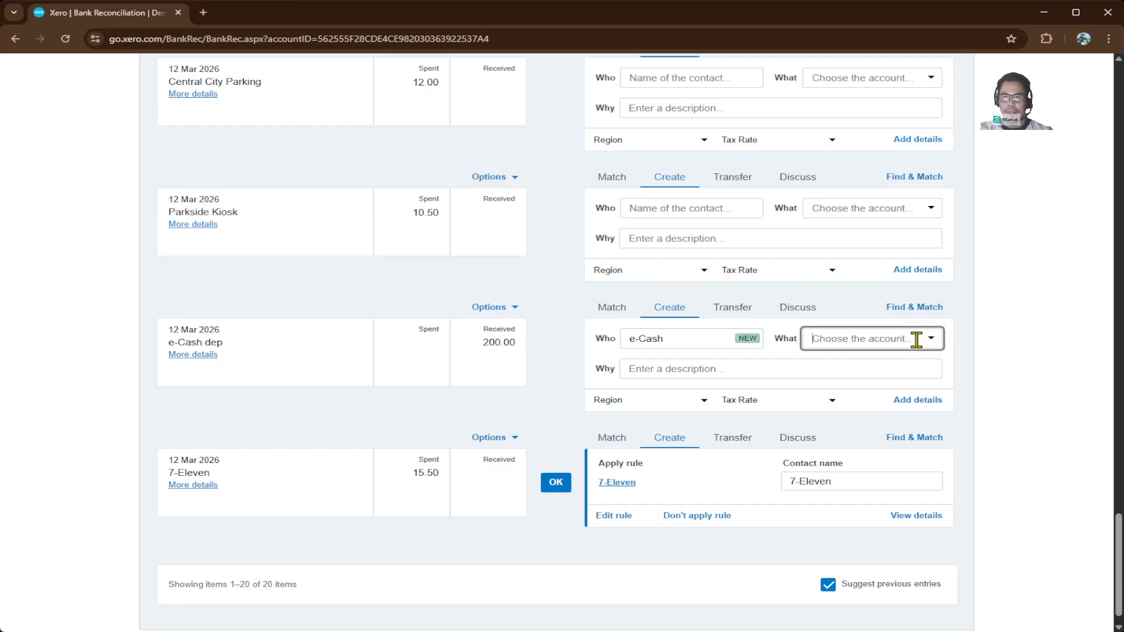
click(931, 340)
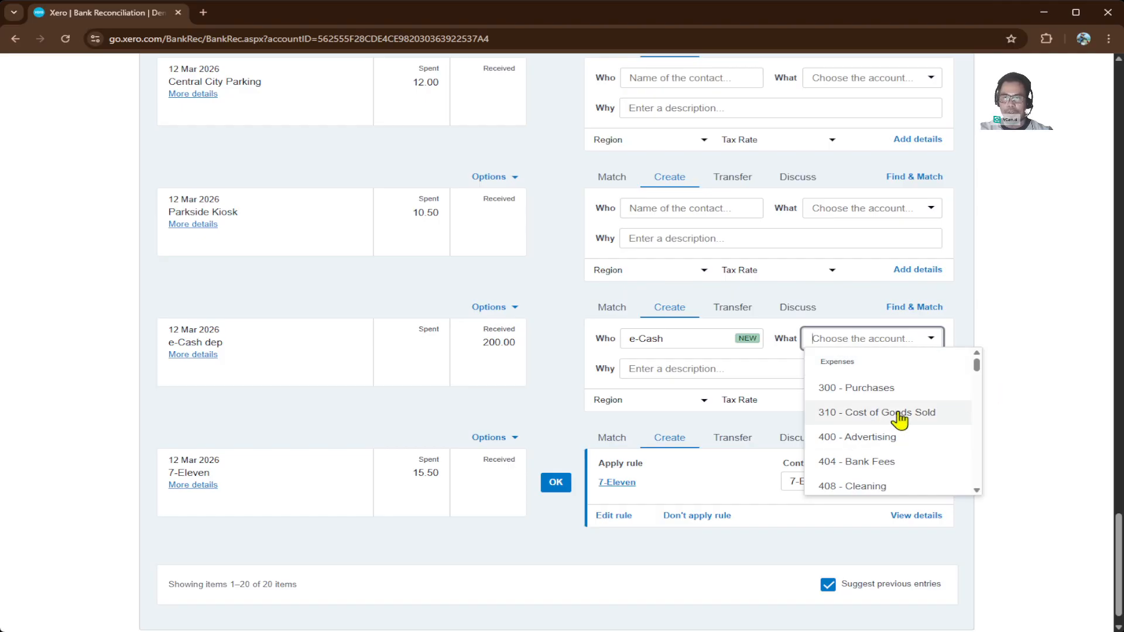
text(200)
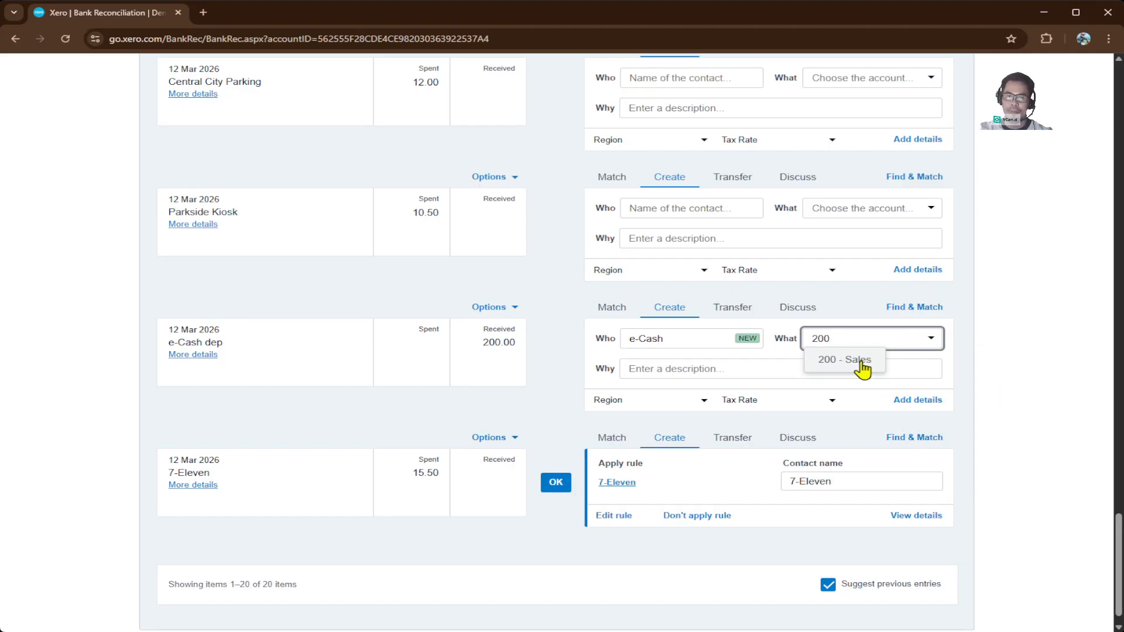
click(860, 367)
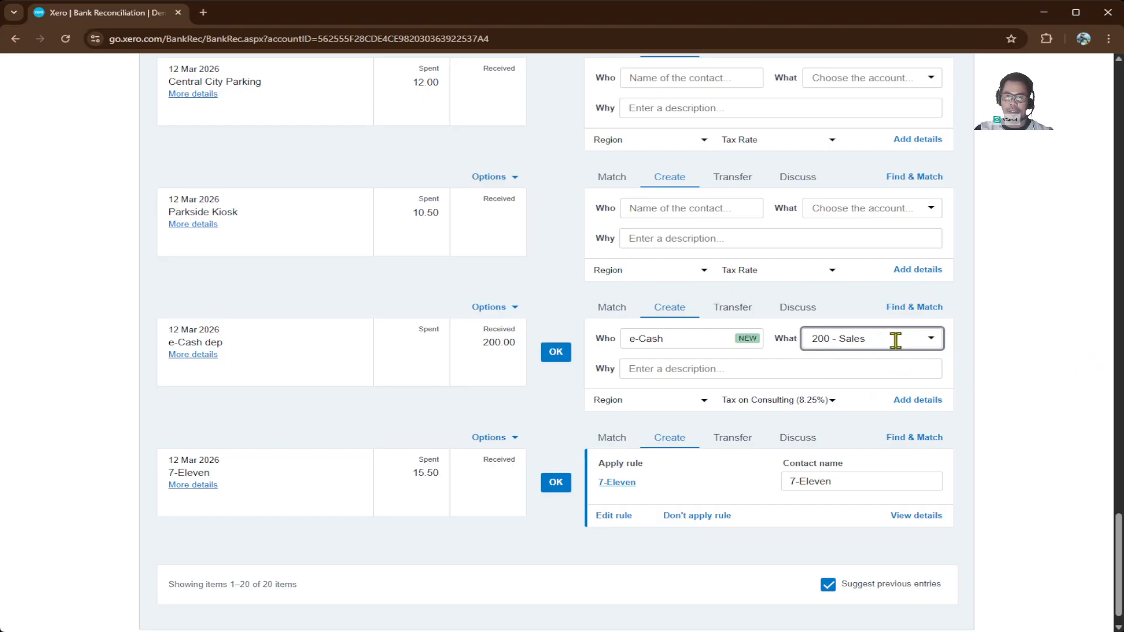
- Describe the e-Cash deposit as "Payment for IT support"
click(728, 374)
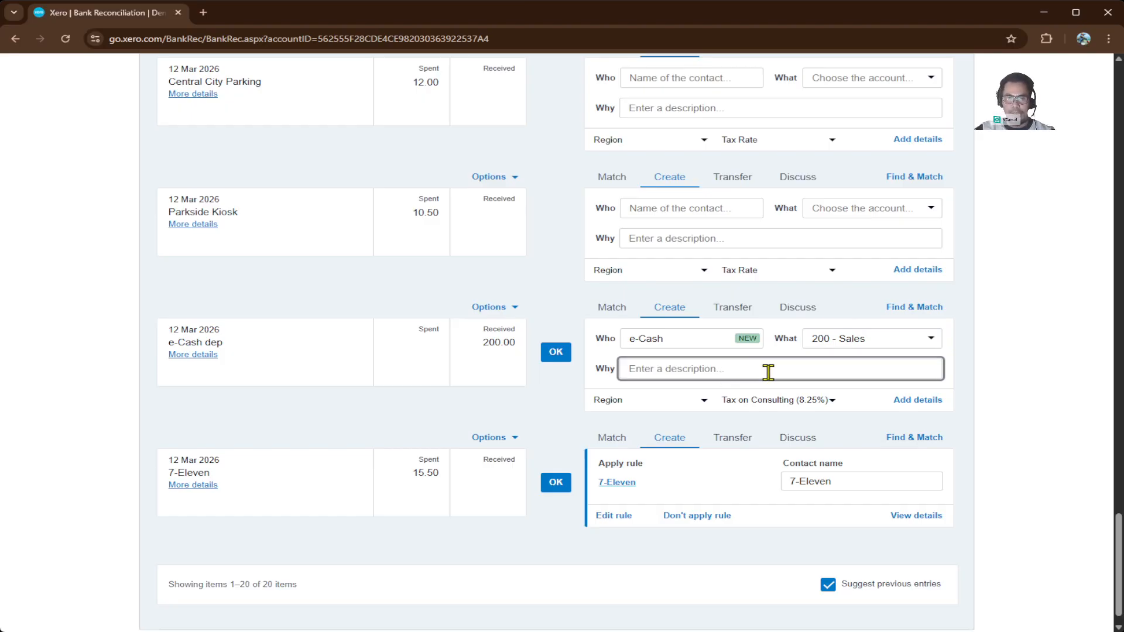
text(Payment for a IT support)
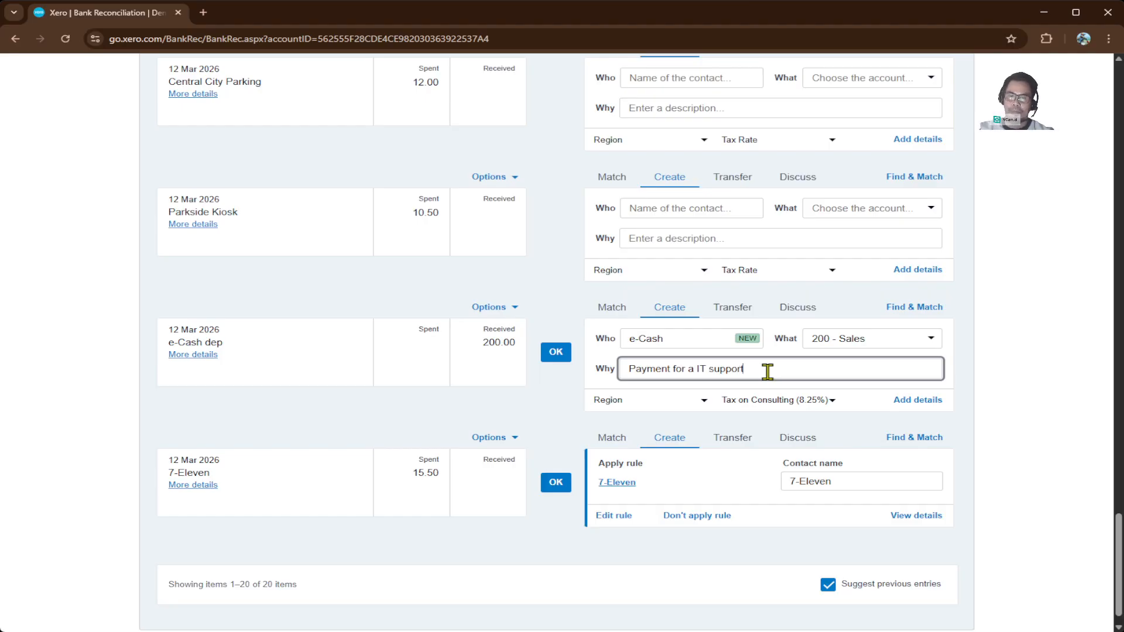
key(BackSpace)
key(BackSpace)
click(1019, 371)
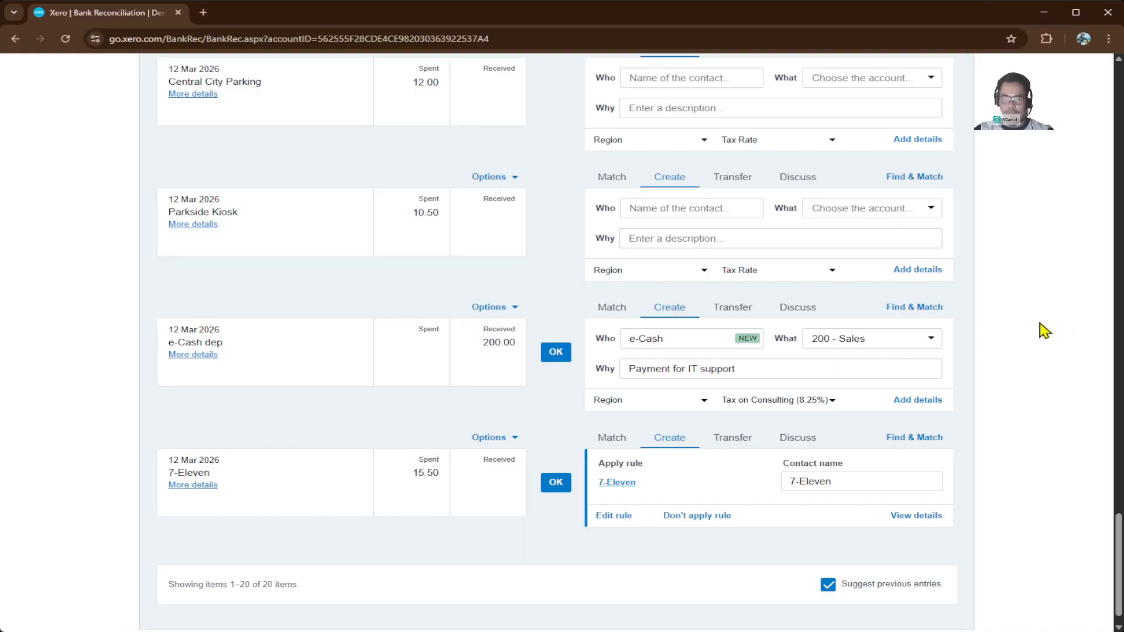
- Review the full transaction details of the e-Cash deposit and close them without saving
scroll(1045, 330, down, 1)
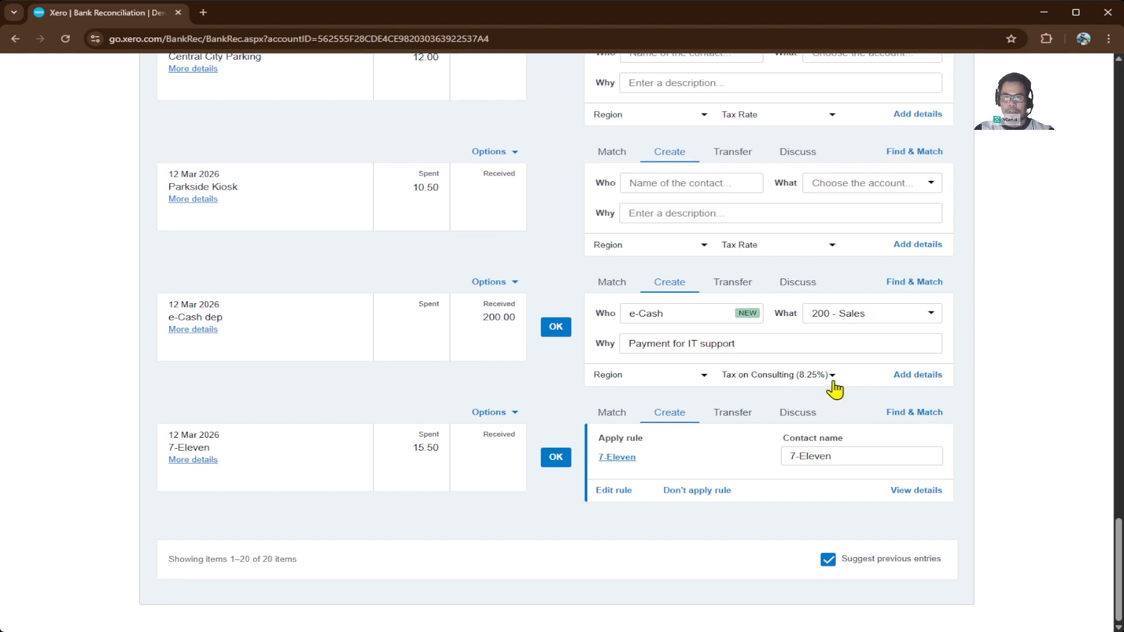
click(907, 383)
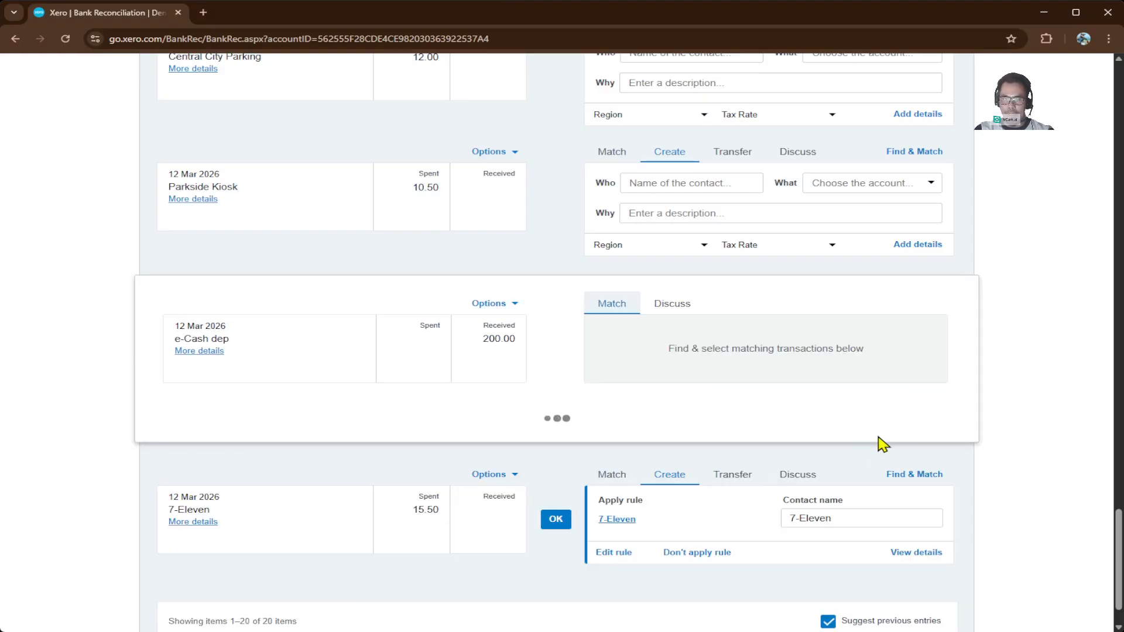
scroll(650, 453, down, 3)
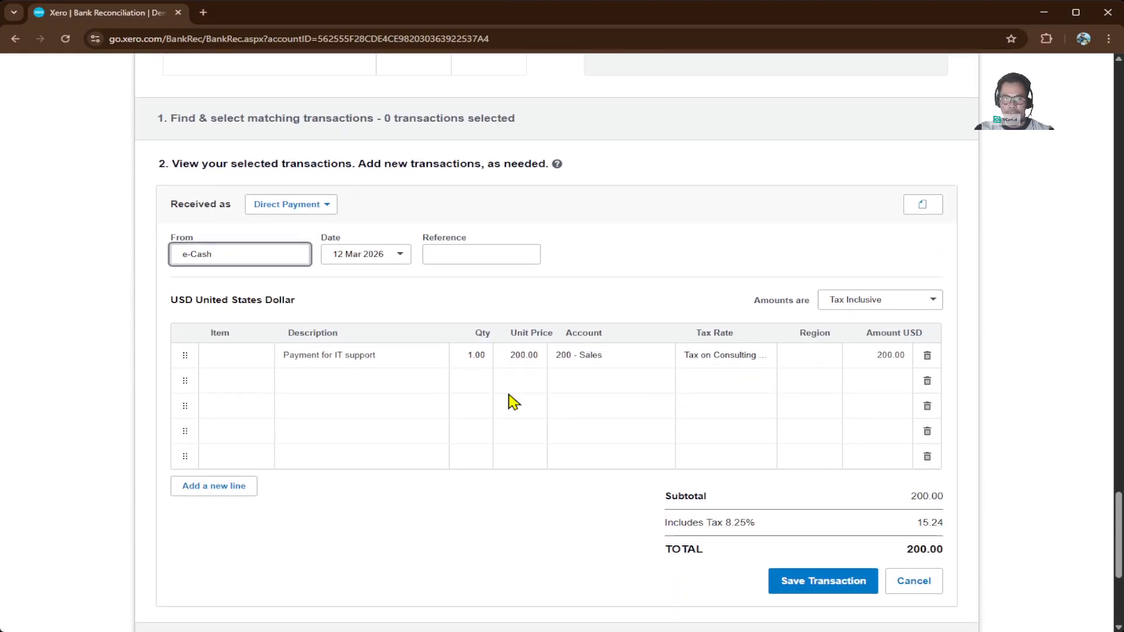
scroll(895, 372, down, 1)
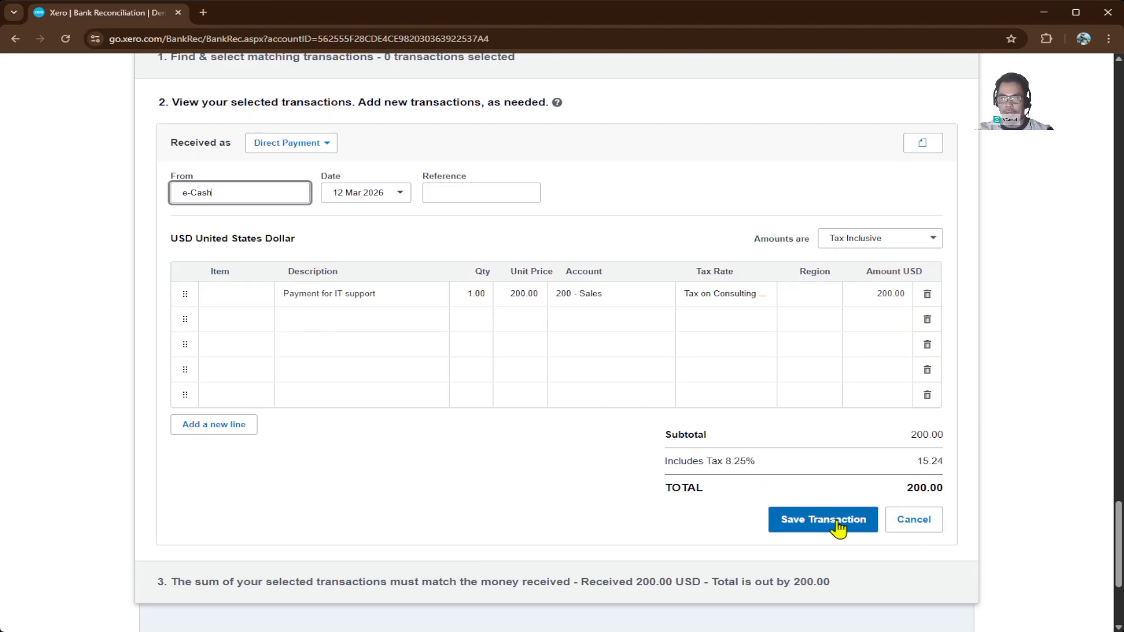
scroll(906, 486, down, 2)
click(917, 404)
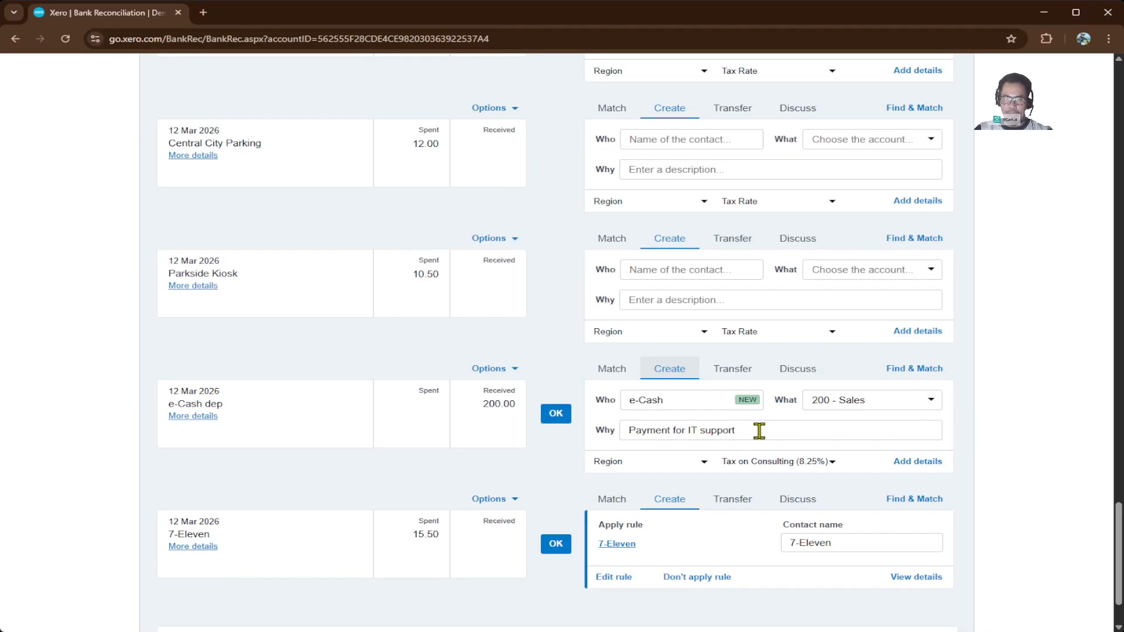
- Reconcile the 200.00 e-Cash deposit with the transaction entered for it
click(556, 414)
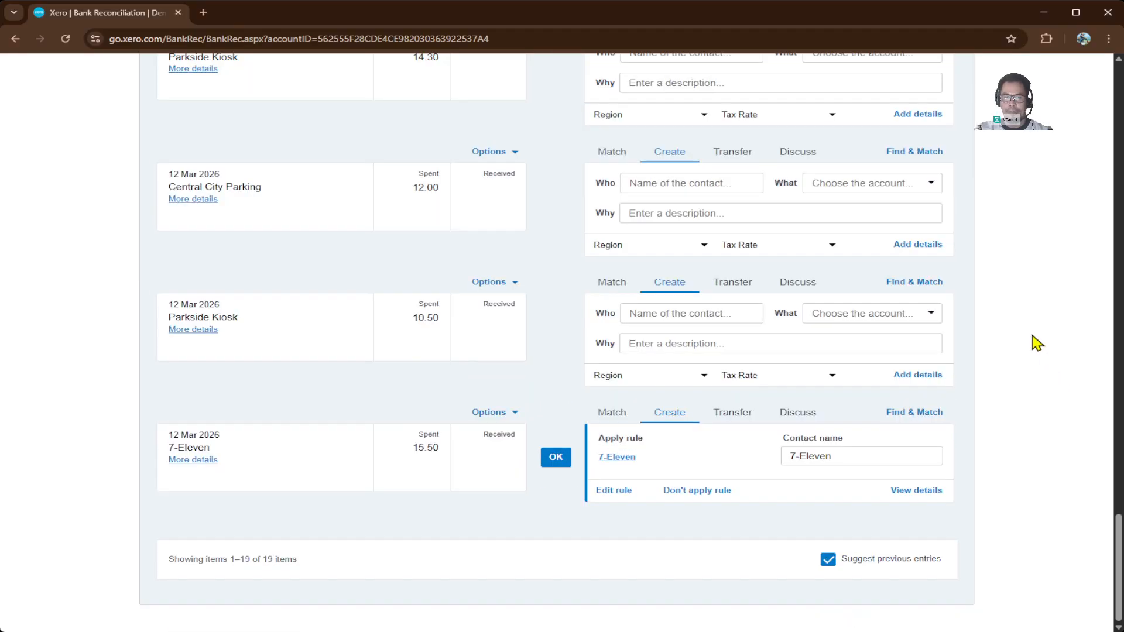
scroll(1039, 342, up, 8)
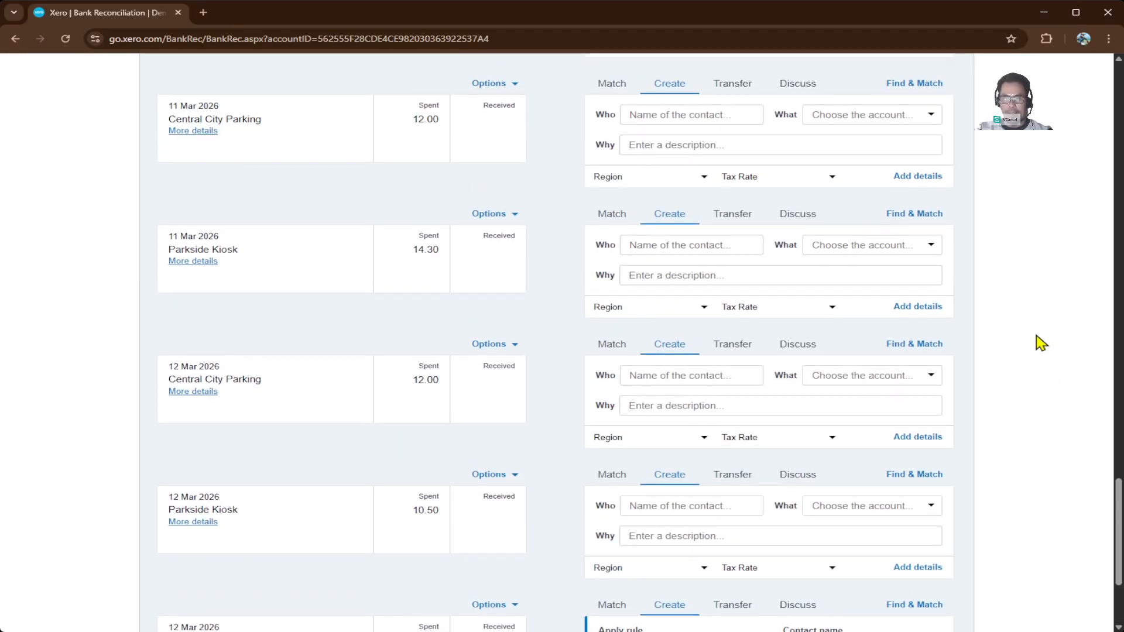
- Open the list of all reconciled transactions for the Business Bank Account
scroll(1041, 343, up, 15)
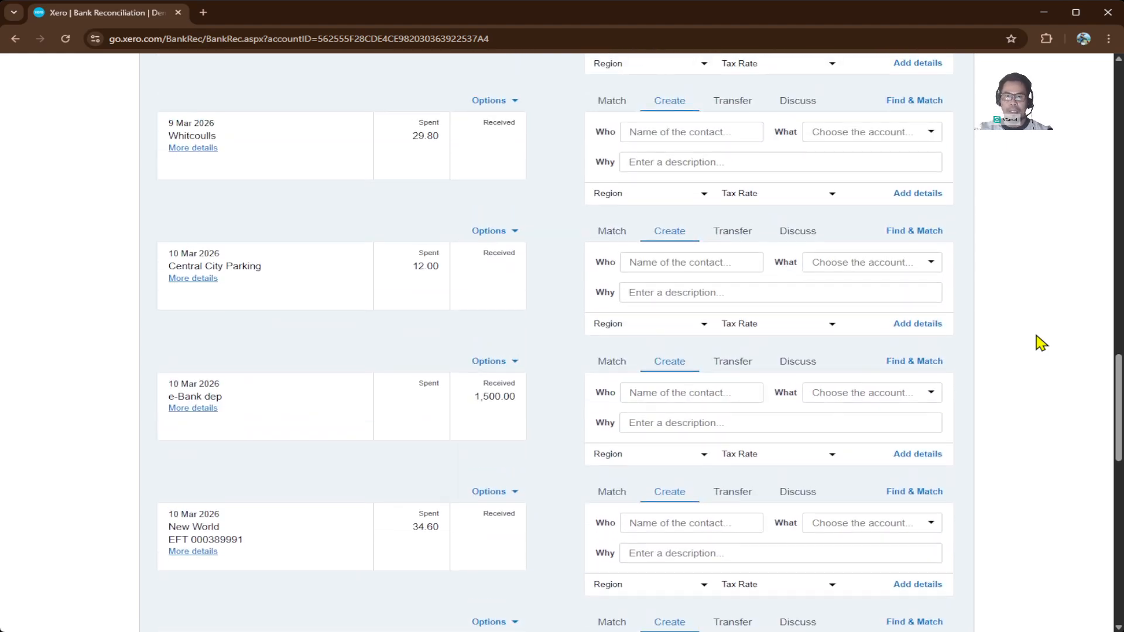
scroll(1041, 342, up, 15)
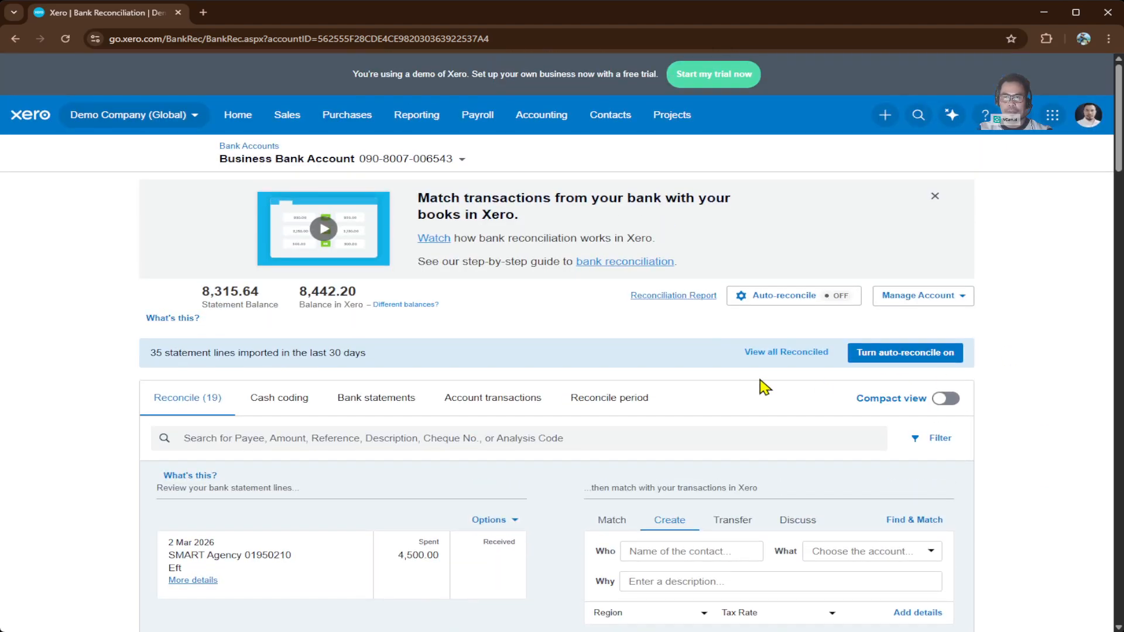
click(791, 353)
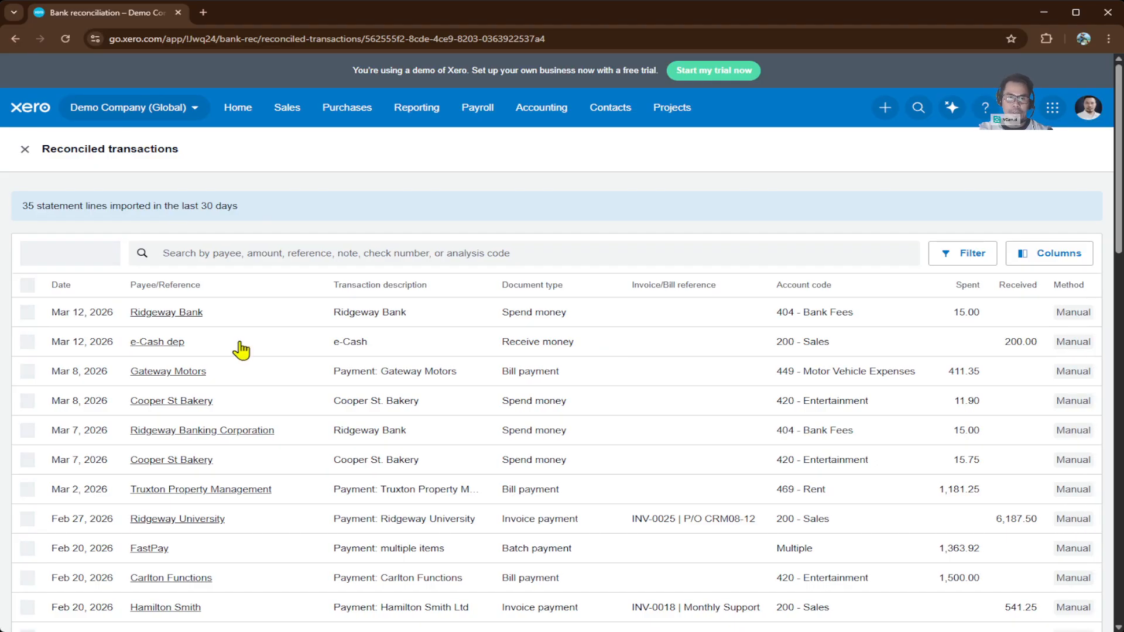
- Mark the e-Cash deposit among the reconciled transactions, review its document type, account code and received amount, and unmark it
click(28, 344)
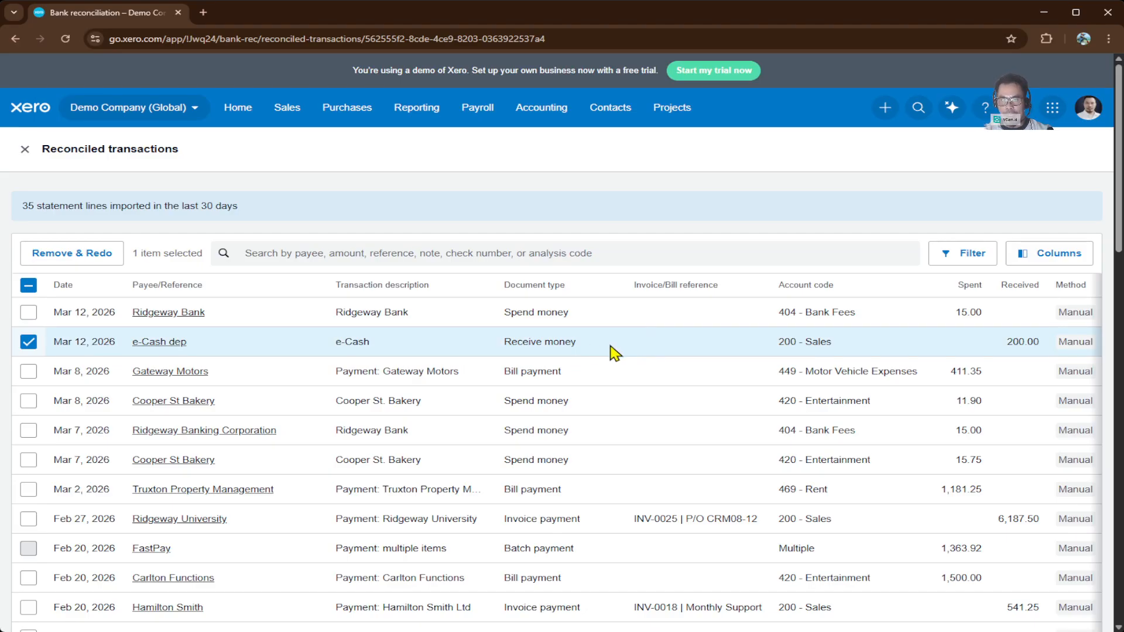
drag(593, 352, 515, 351)
click(662, 354)
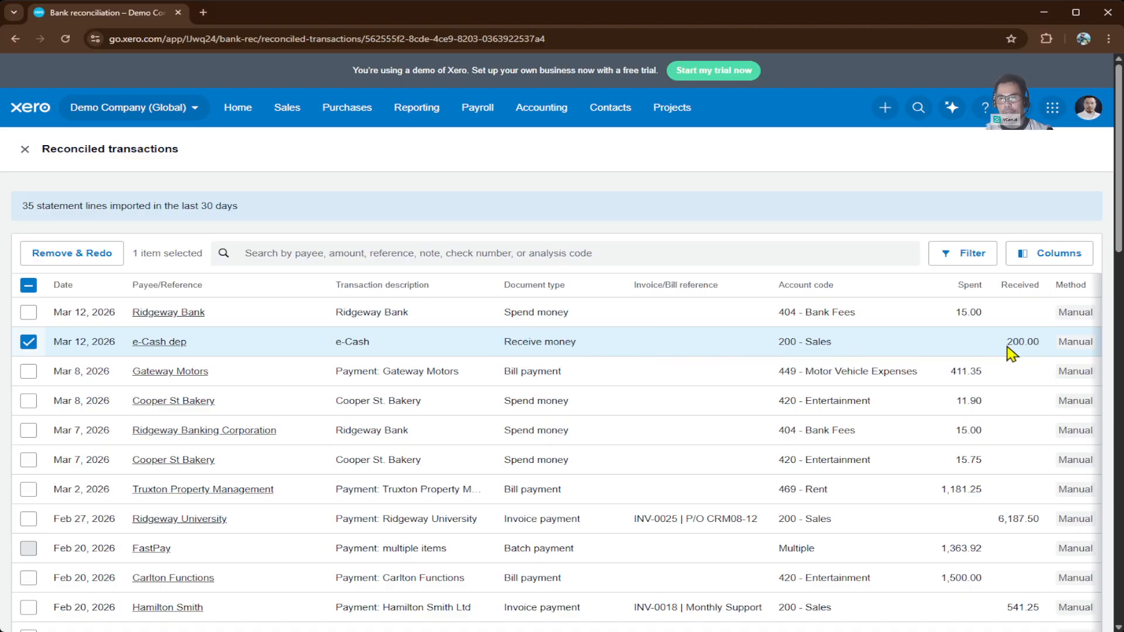
mouse_move(839, 350)
mouse_down()
mouse_move(778, 349)
mouse_move(843, 351)
mouse_up()
click(736, 349)
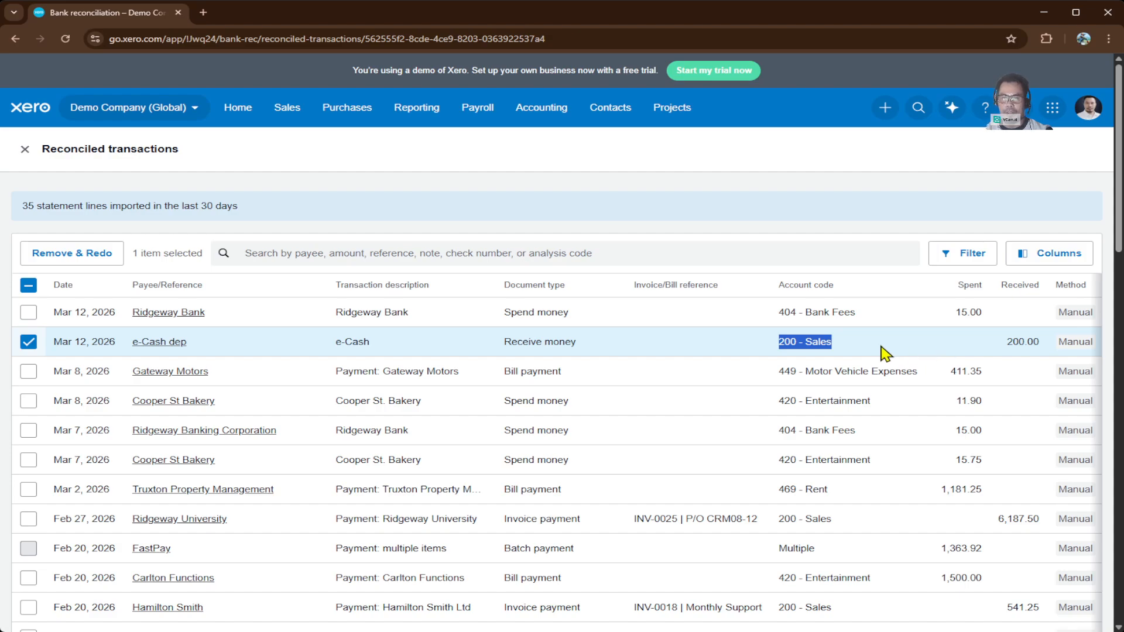
click(29, 345)
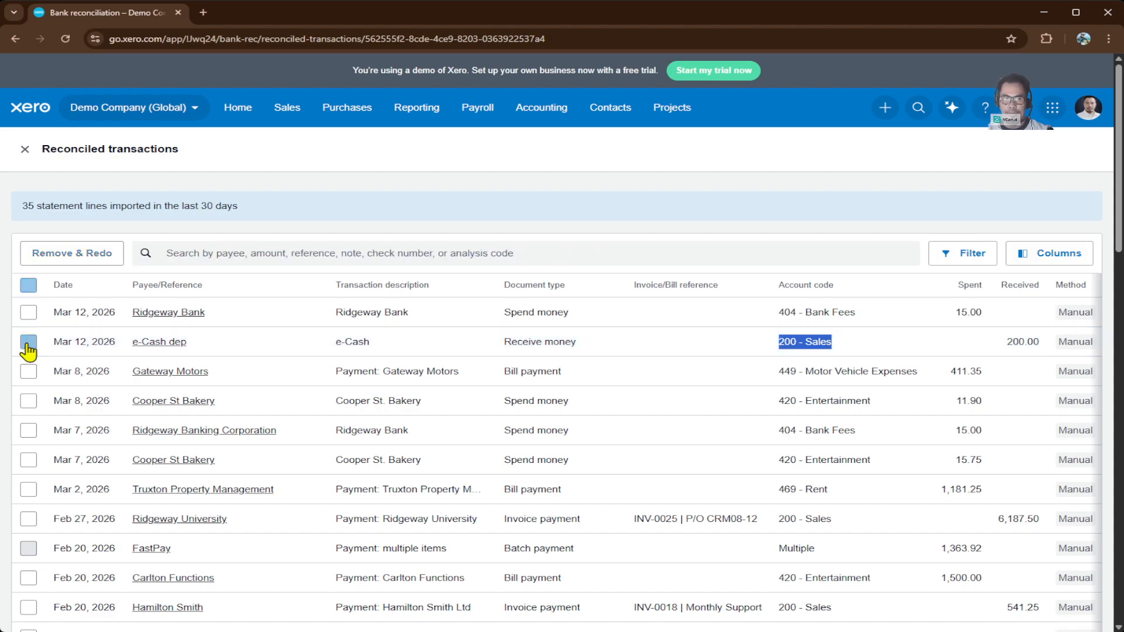